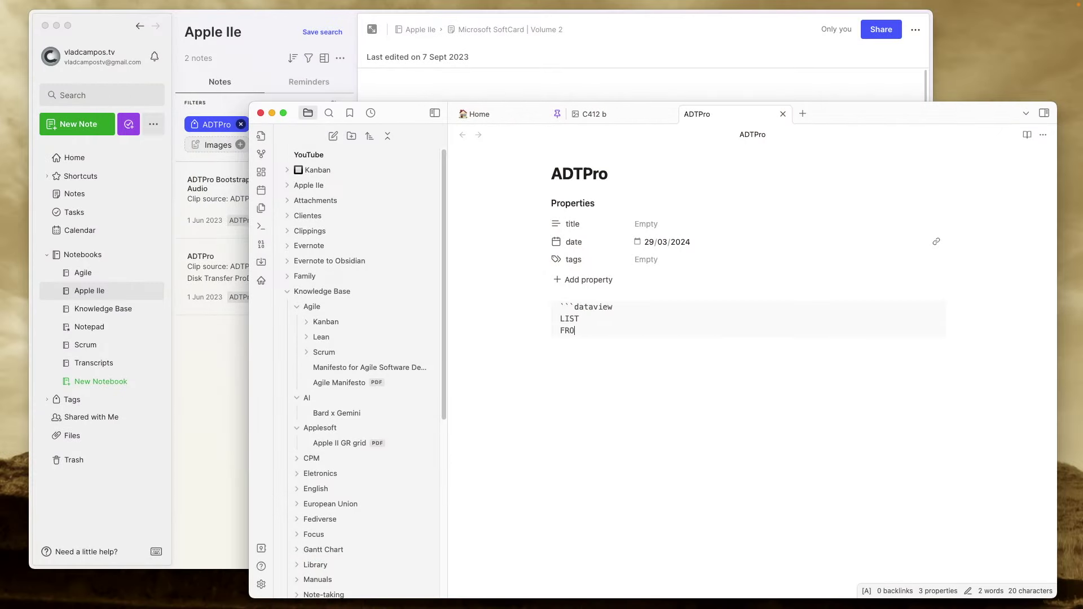
Step: Enter 'avie#' while bringing up the Community plugins list with Dataview
text(#)
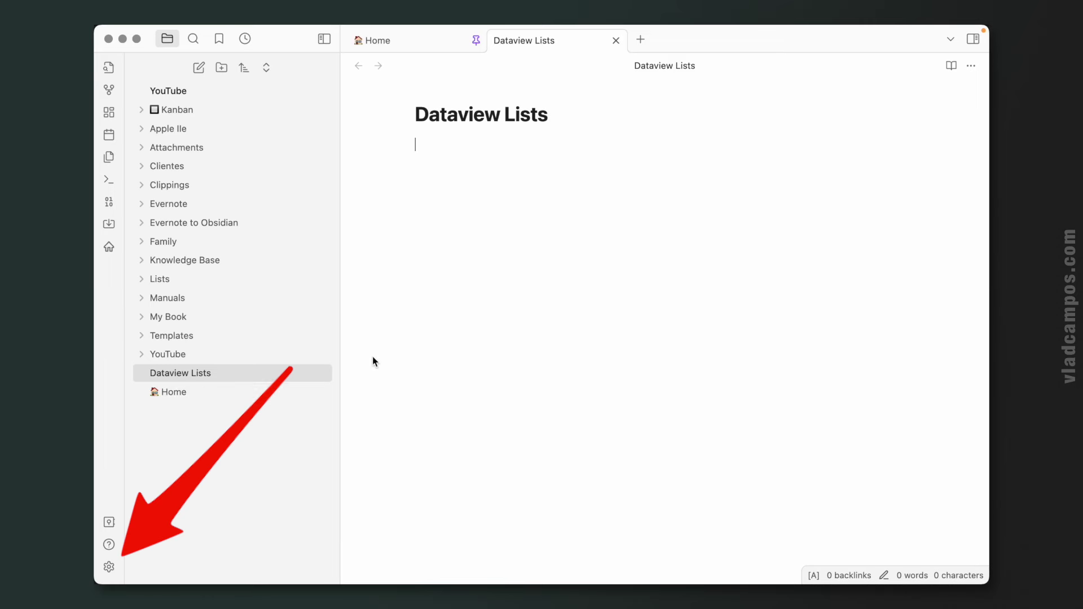
Step: Search the community plugin catalogue for 'dataview' from the Community plugins settings
click(109, 567)
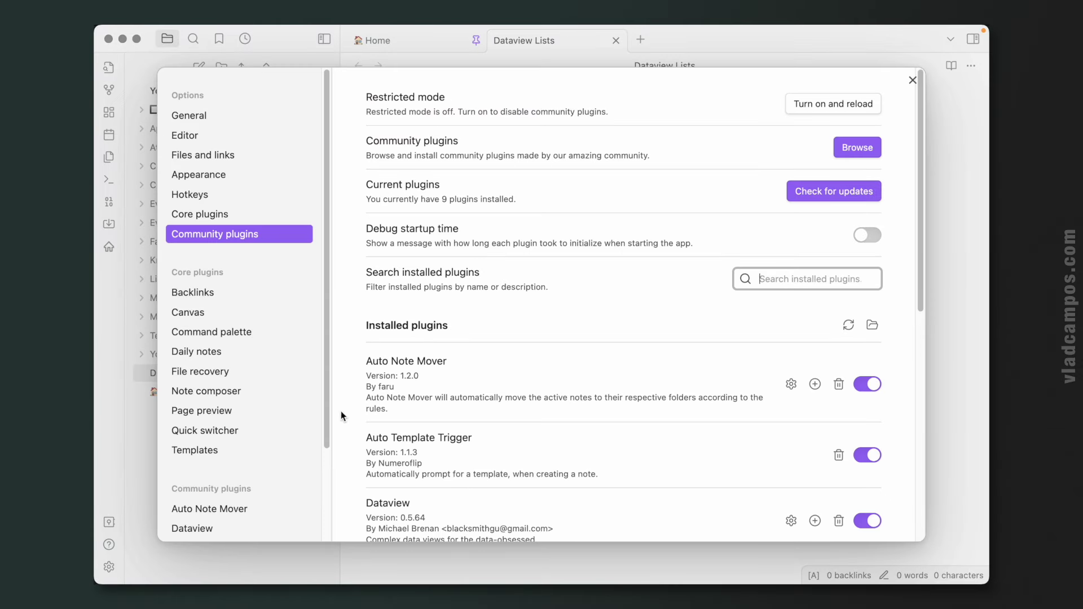
click(864, 149)
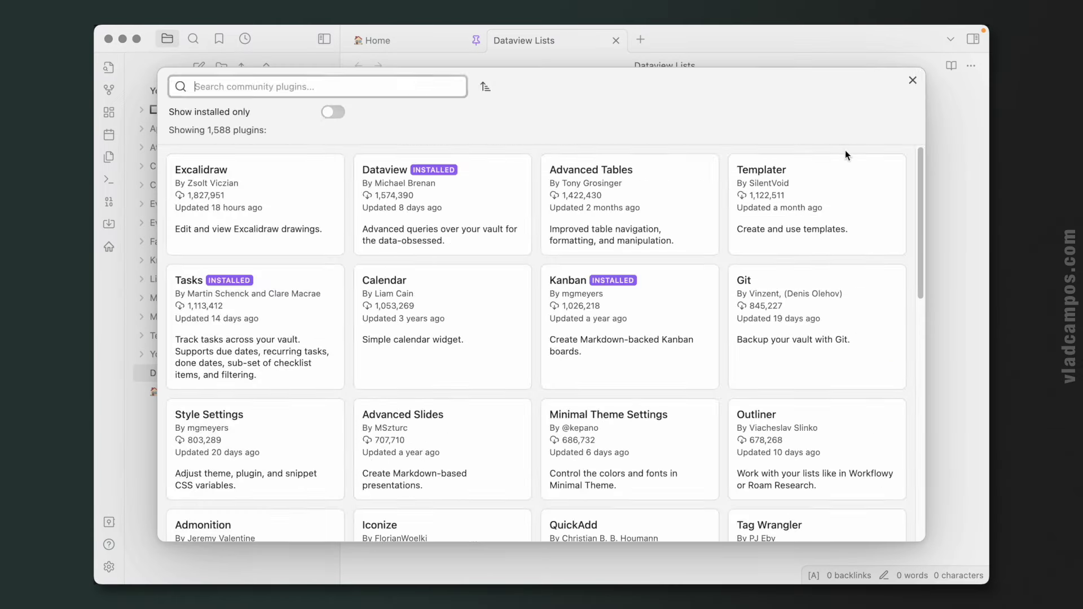
text(dataview)
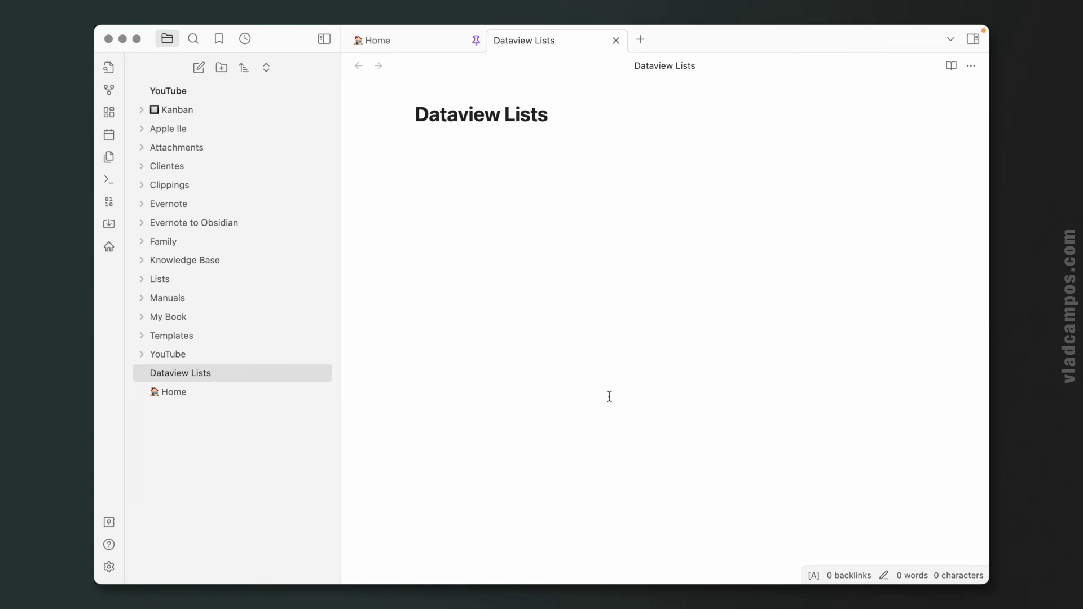
Step: Add a dataview code block containing LIST to the note and render it
text(```)
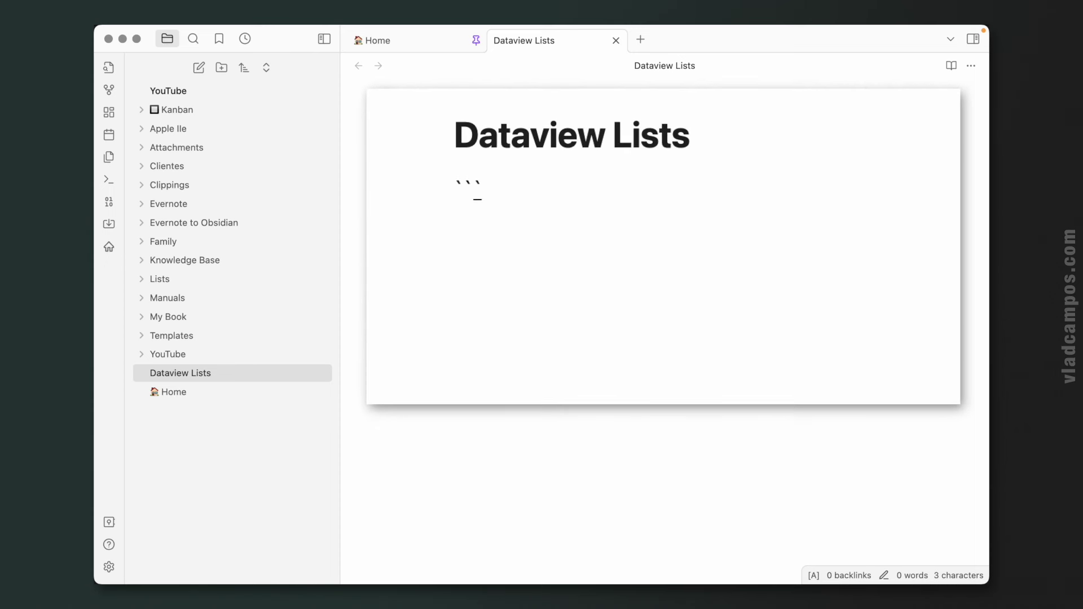
text(dataview)
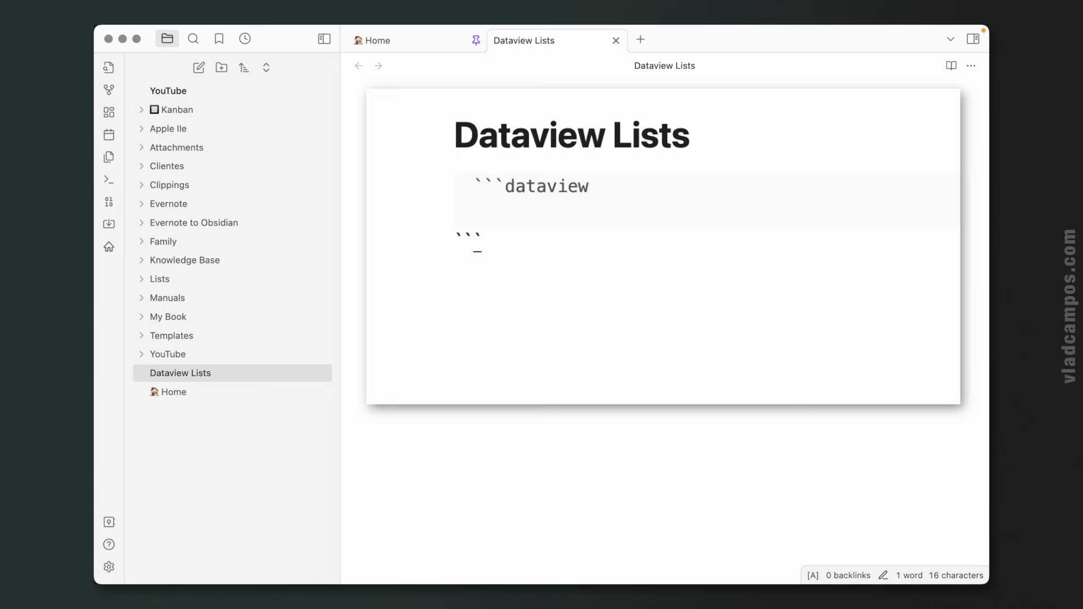
click(509, 210)
text(LIST)
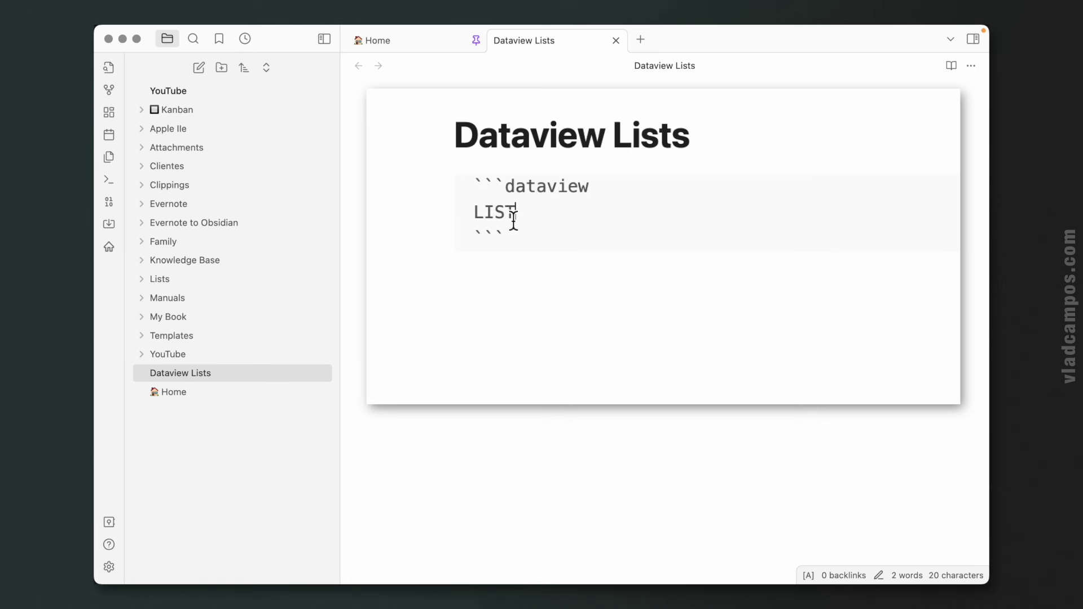
click(554, 234)
key(Return)
mouse_move(517, 172)
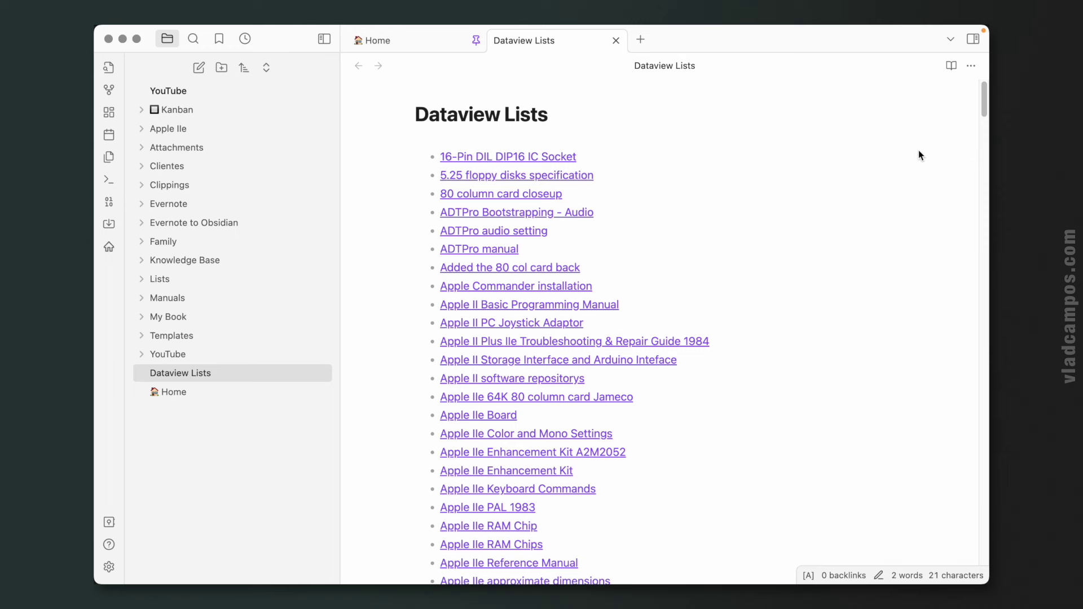
click(888, 147)
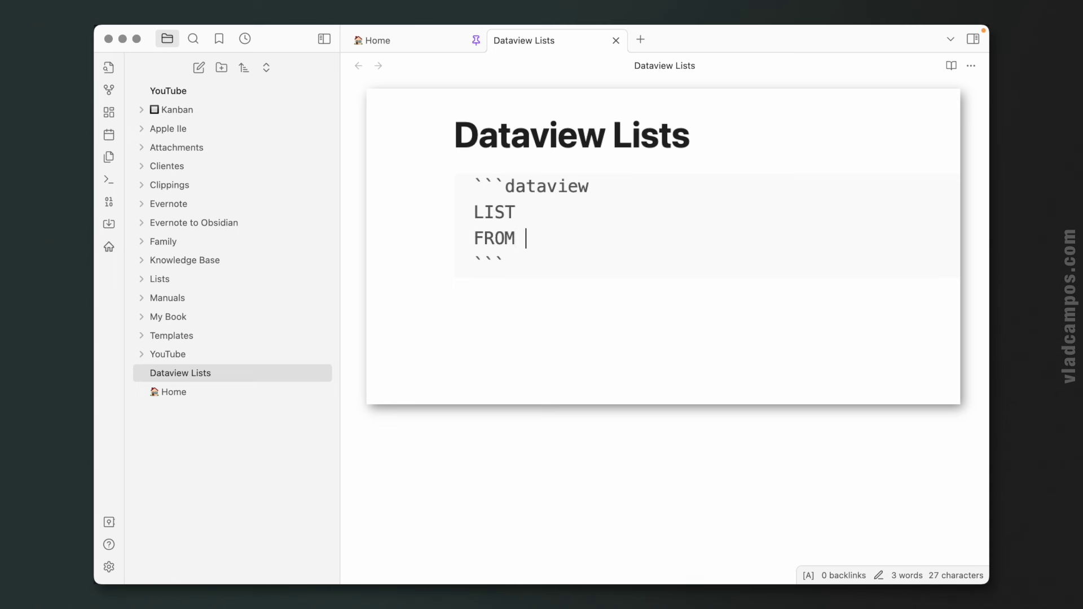
Step: Add FROM #ADTPro to the query via tag autocomplete and render the results
text(#)
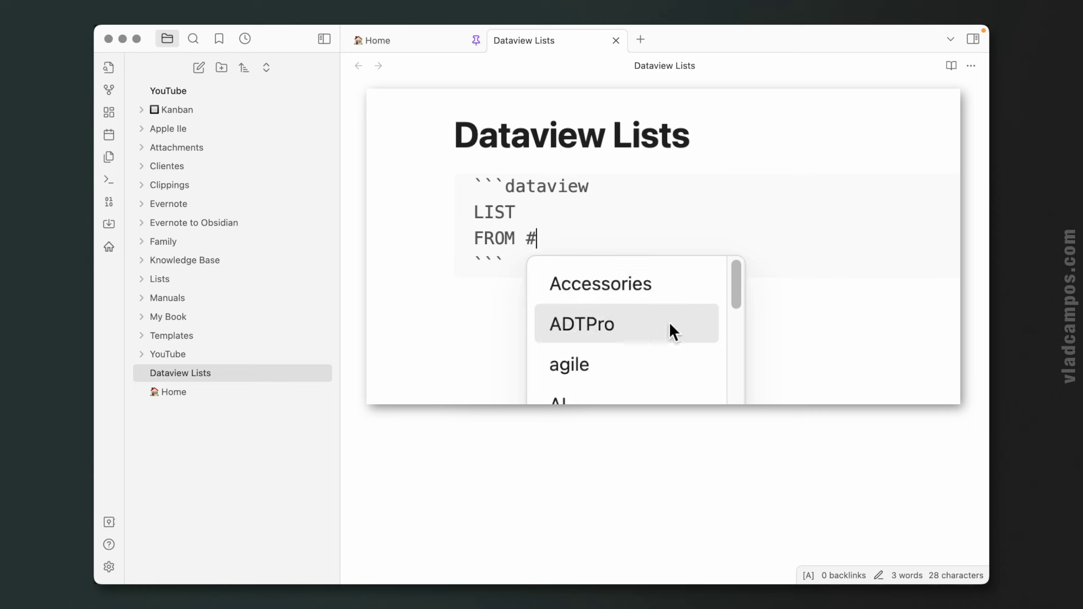
click(630, 328)
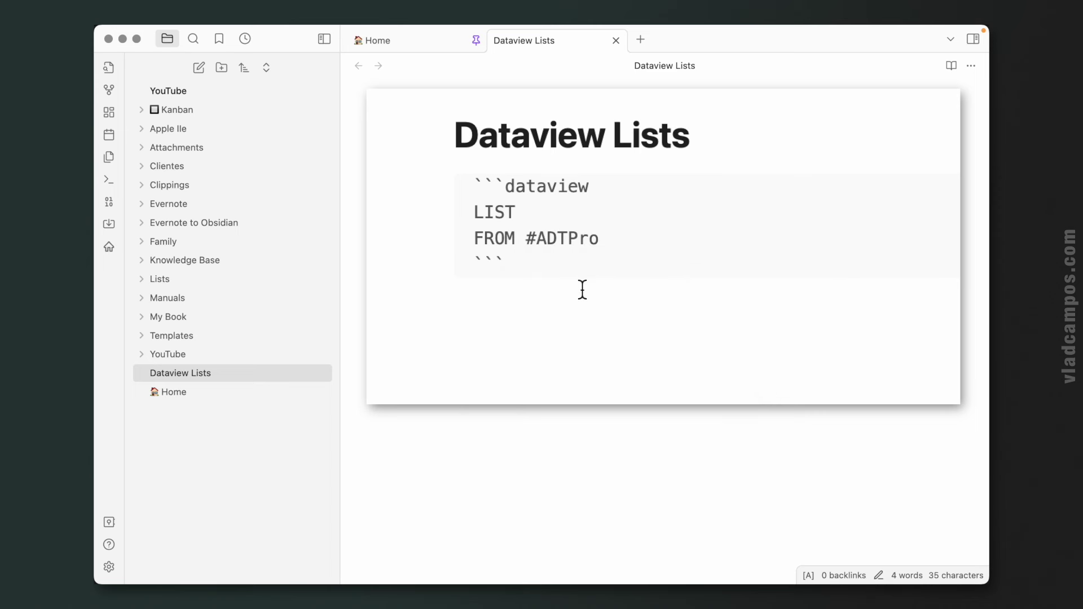
click(574, 272)
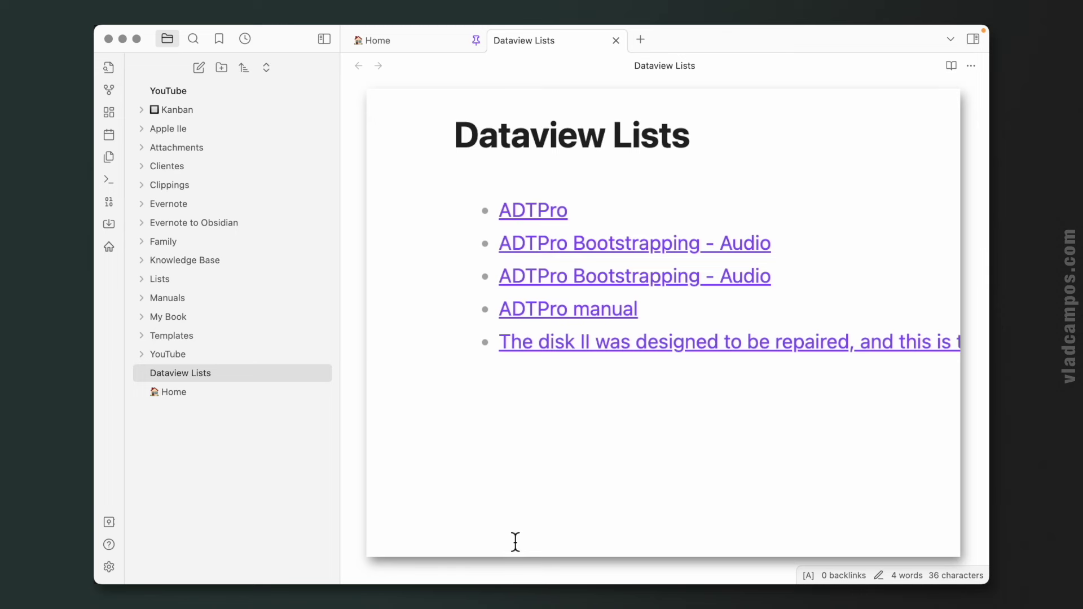
Step: Preview the contents of the ADTPro-tagged links in the rendered list
mouse_move(532, 215)
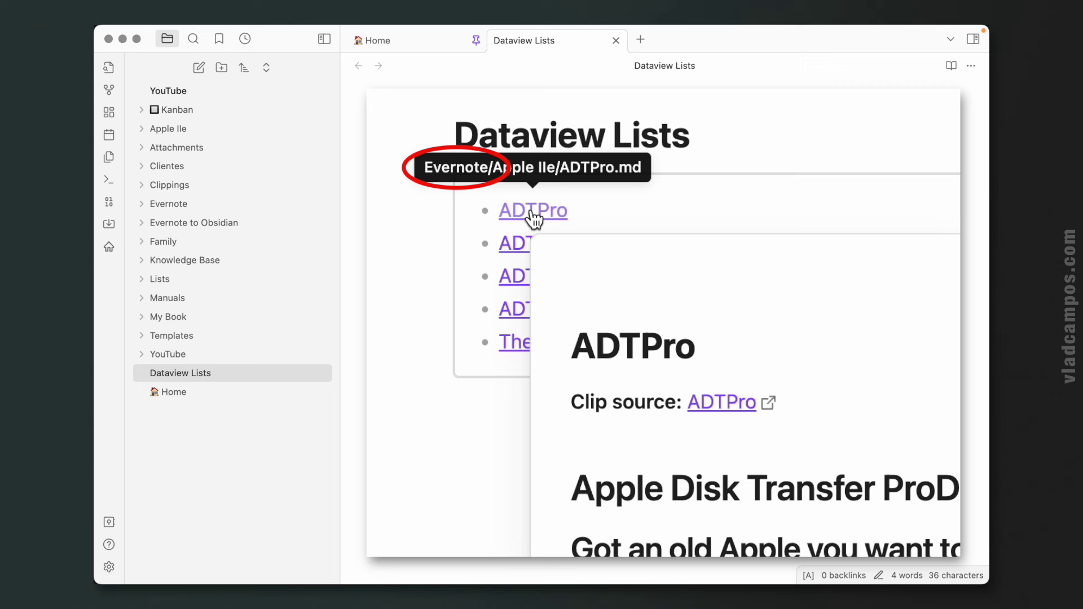
mouse_move(509, 280)
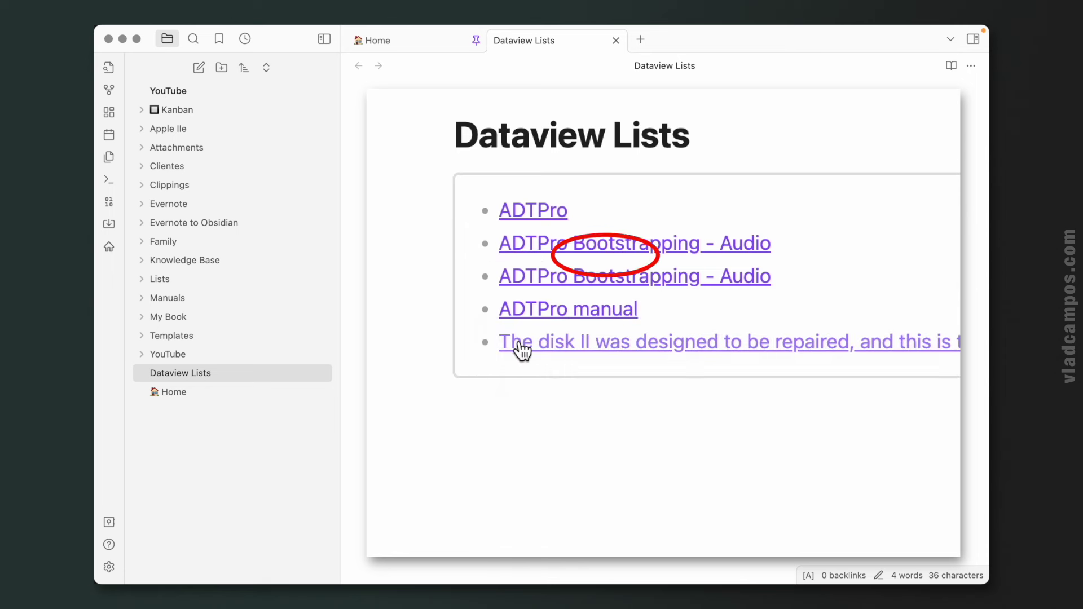
mouse_move(523, 350)
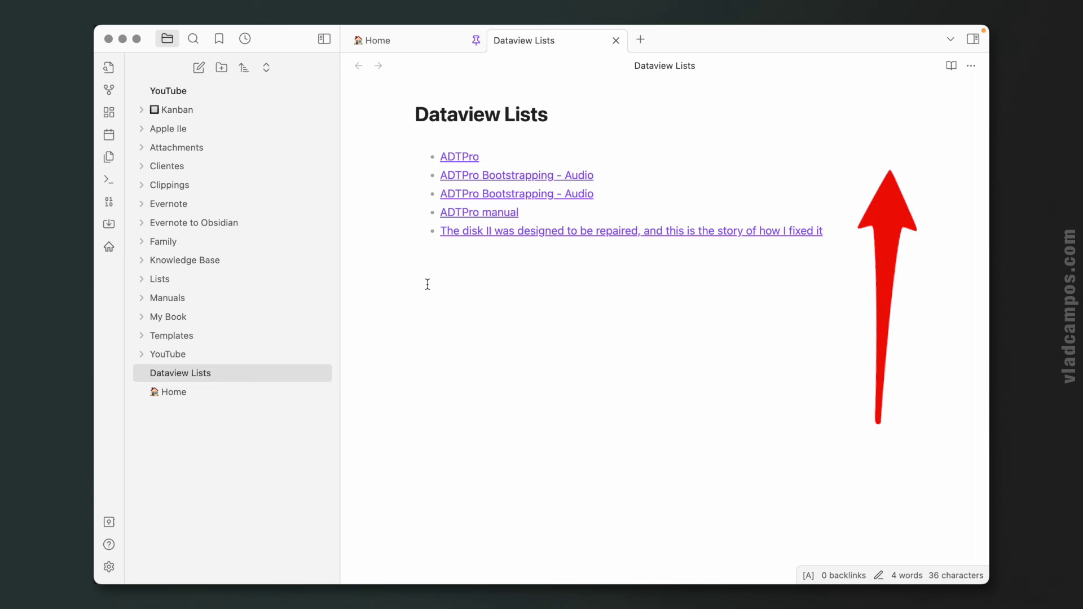
Step: Replace #ADTPro with the "Apple IIe" folder as the query source and render it
click(893, 148)
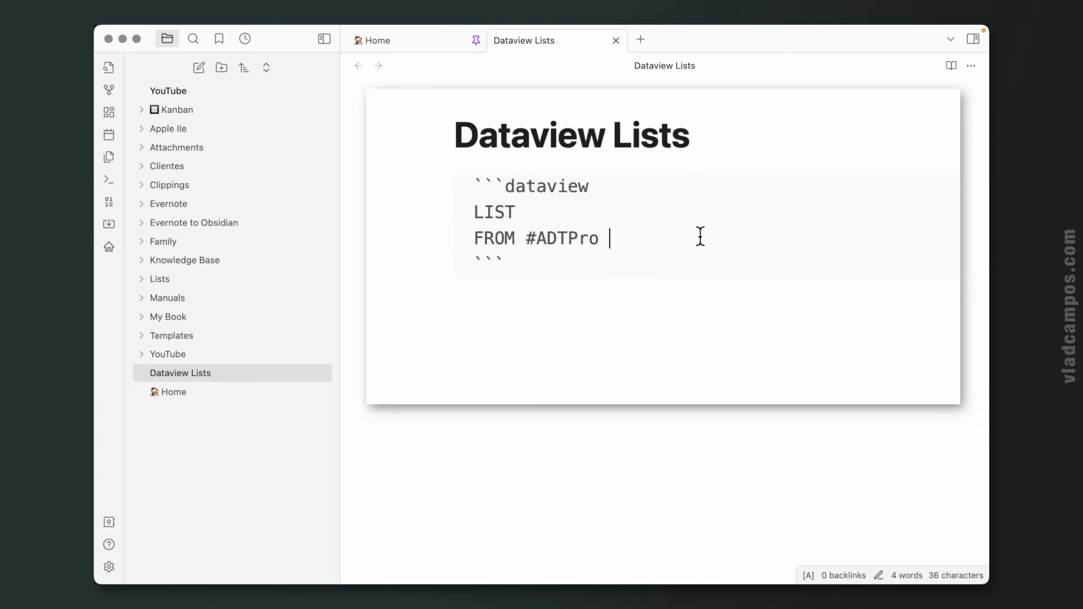
drag(639, 238, 530, 238)
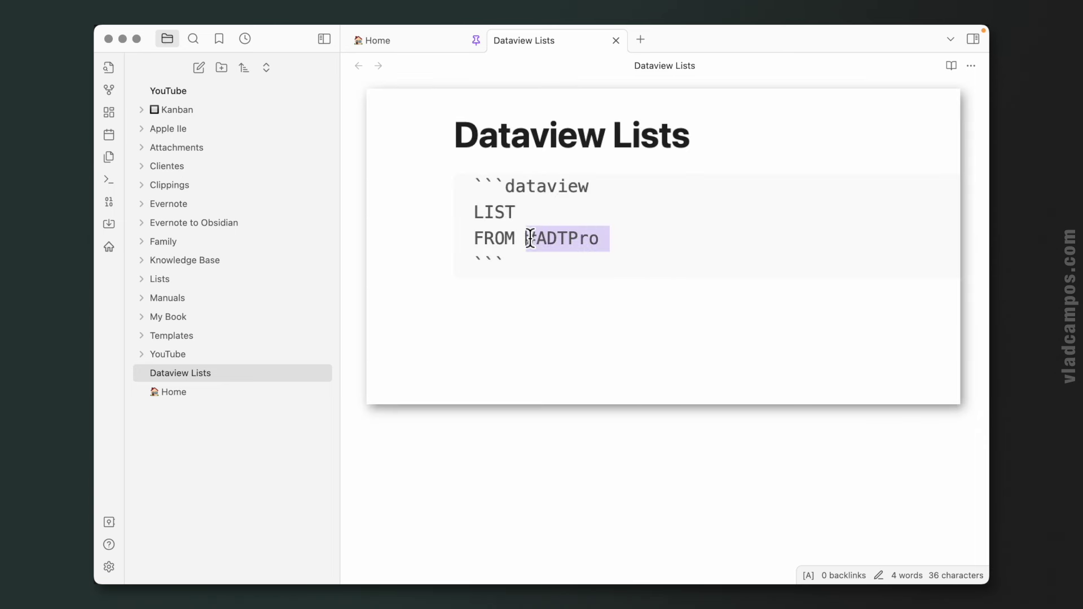
text(")
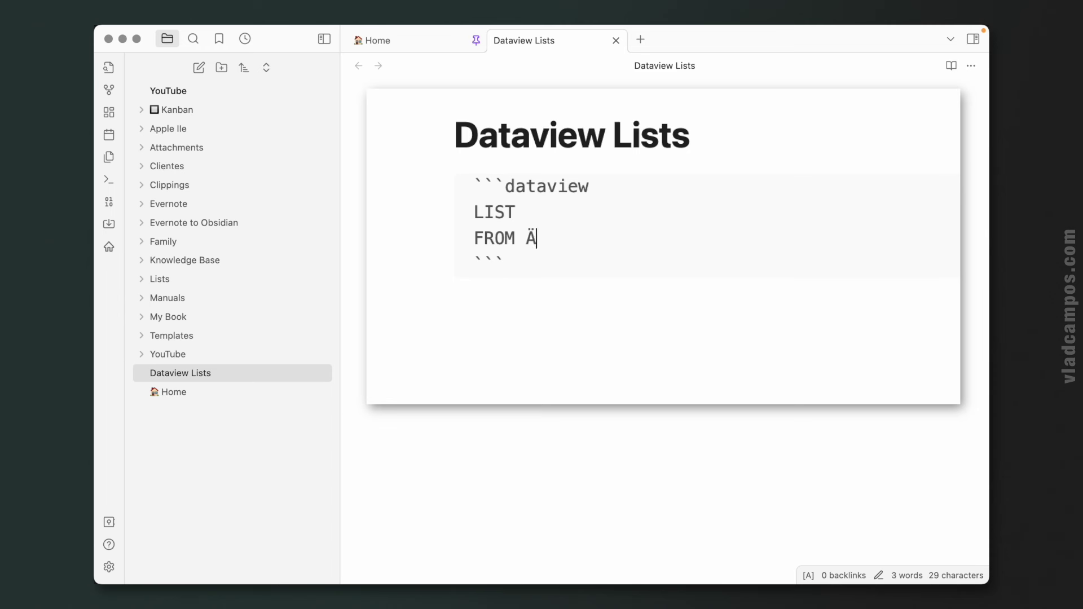
text(pple)
key(BackSpace)
key(BackSpace)
key(BackSpace)
text("Appl)
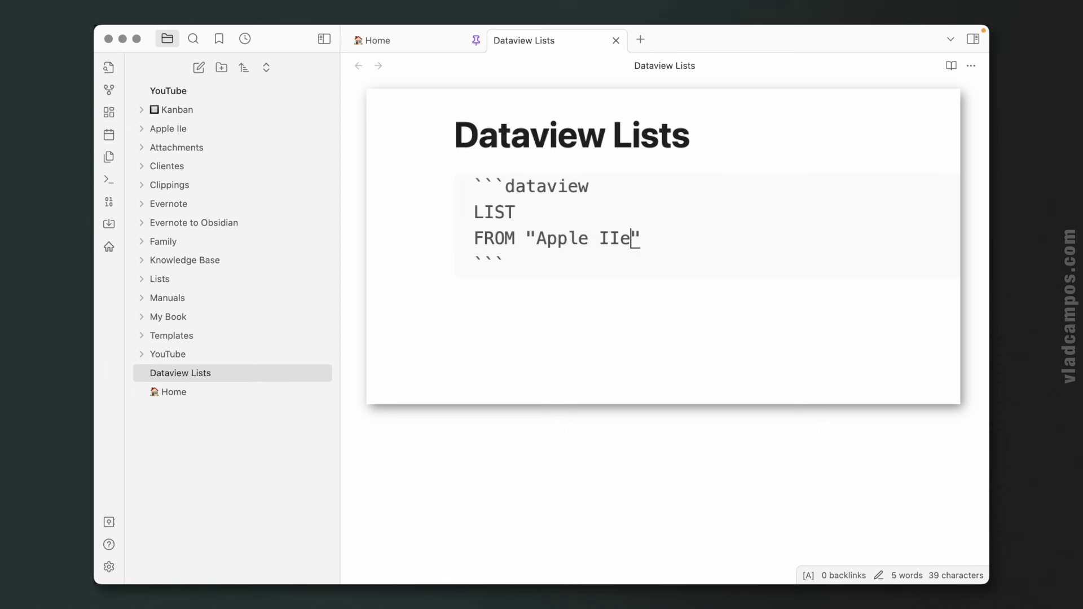
click(539, 261)
key(Return)
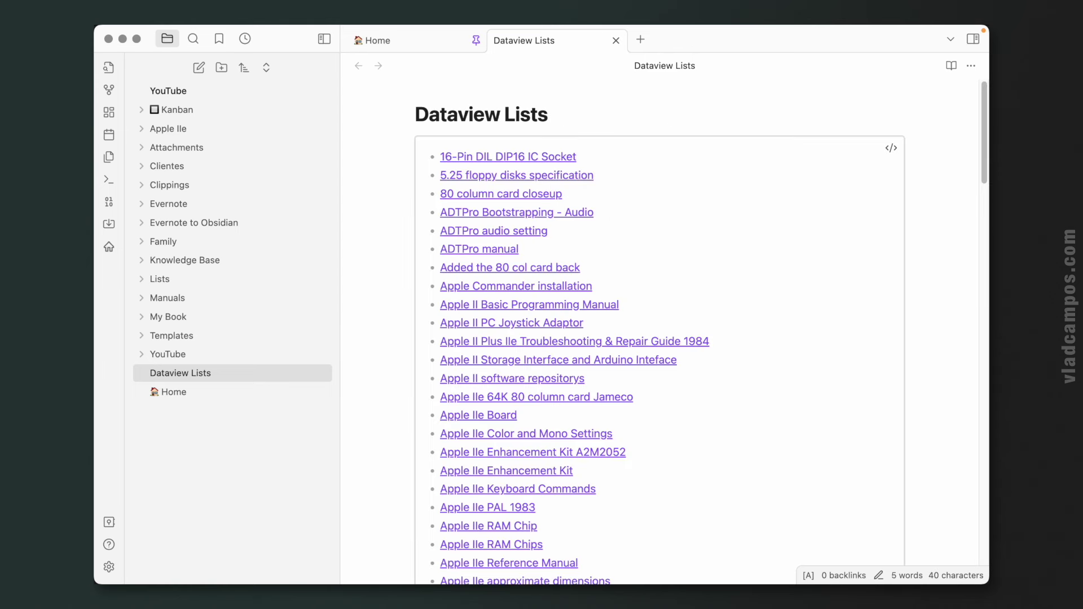
scroll(749, 282, down, 20)
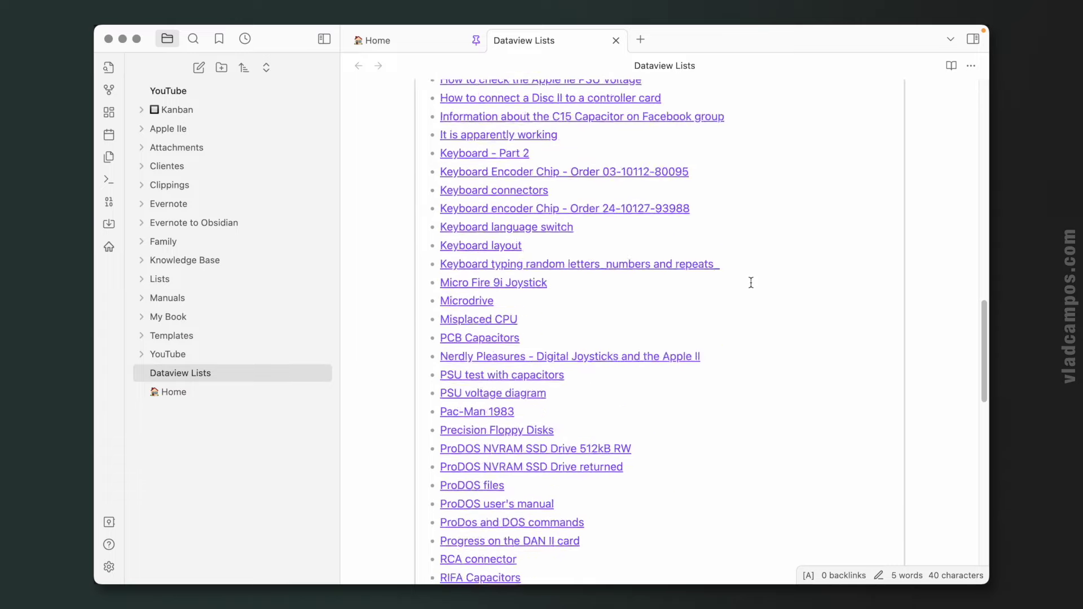
scroll(749, 282, up, 20)
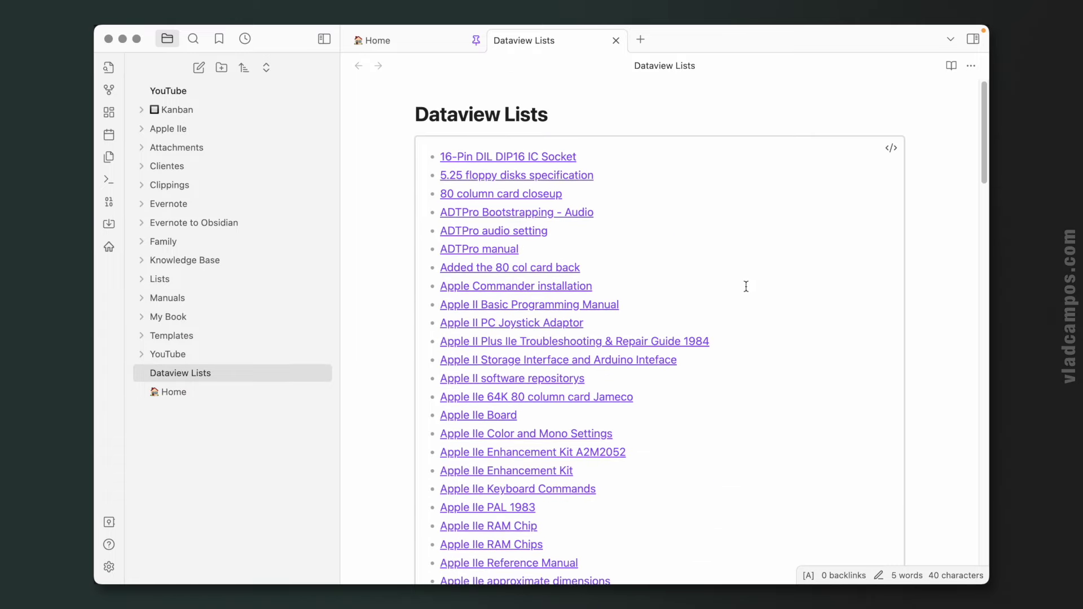
click(890, 149)
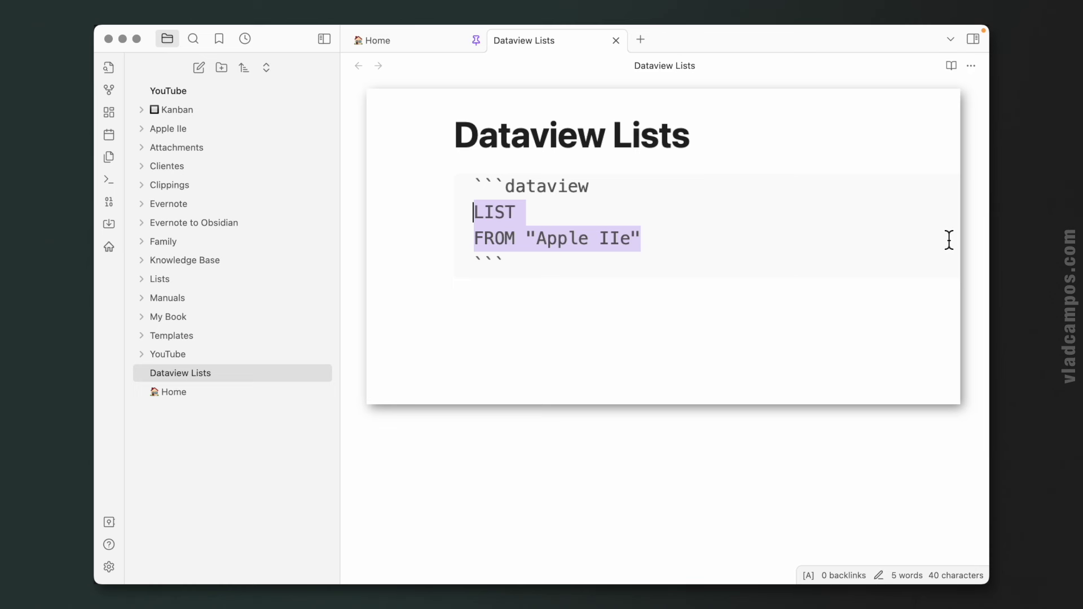
Step: Append AND #ADTPro to the FROM line so only two links render
click(733, 243)
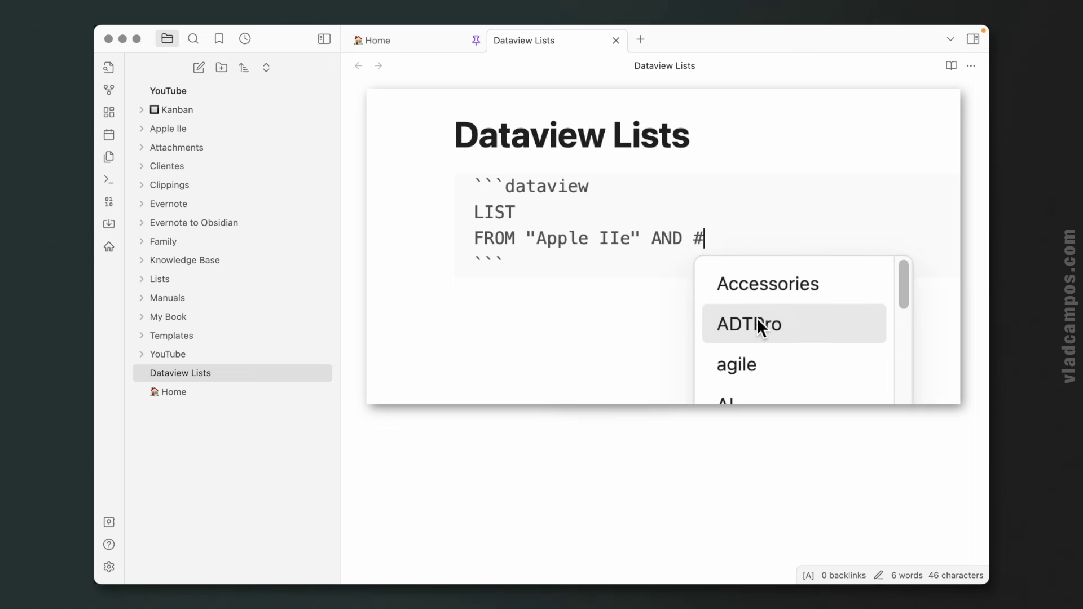
click(757, 323)
click(637, 276)
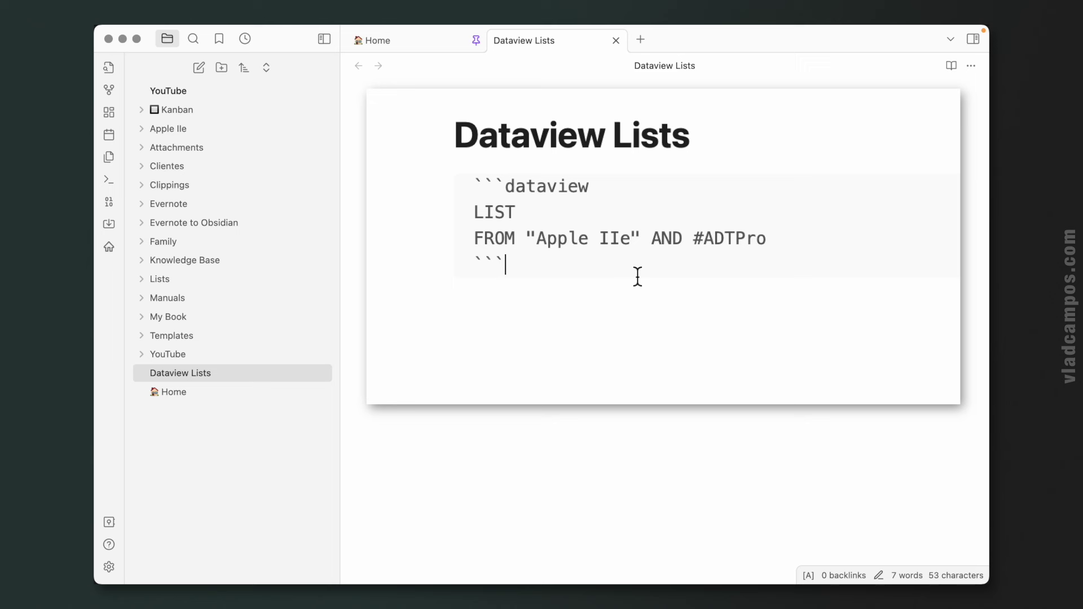
key(Return)
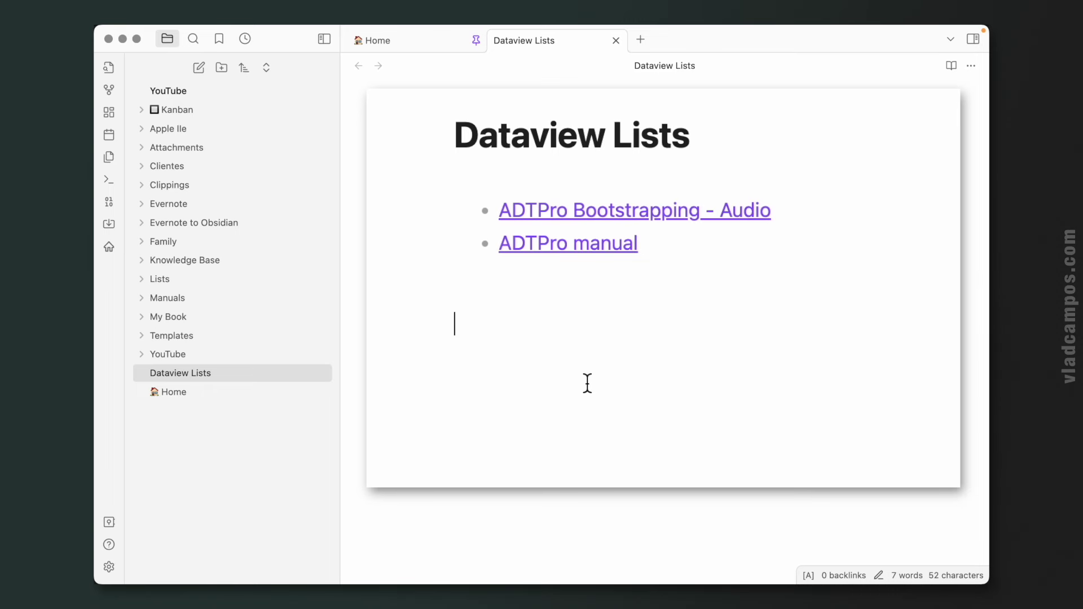
Step: Start a new dataview block reading LIST FROM "Apple IIe"
text(```dataview )
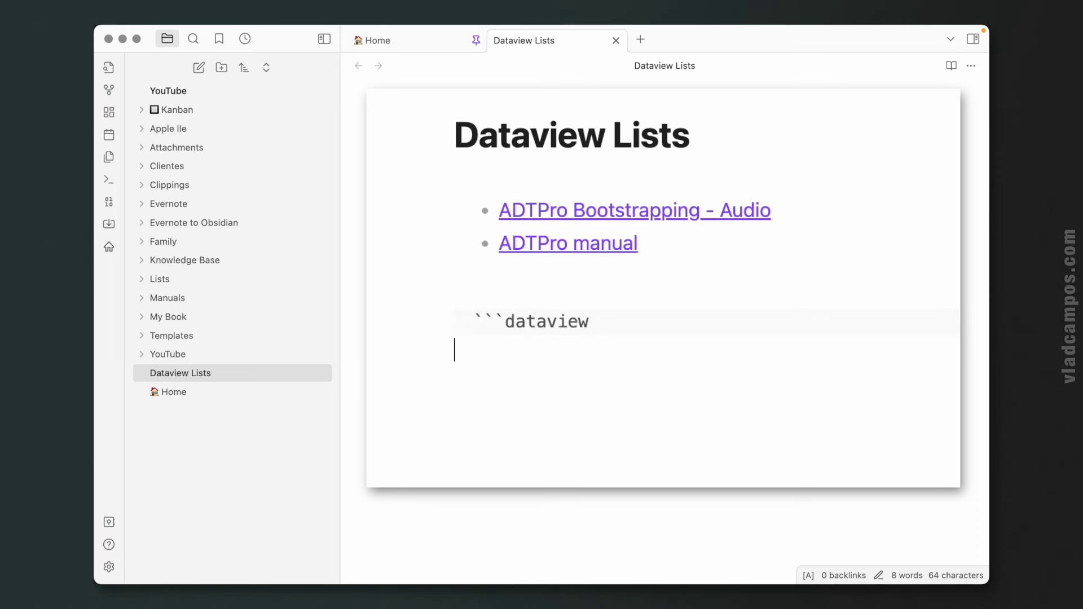
text(LIST )
text(FROM )
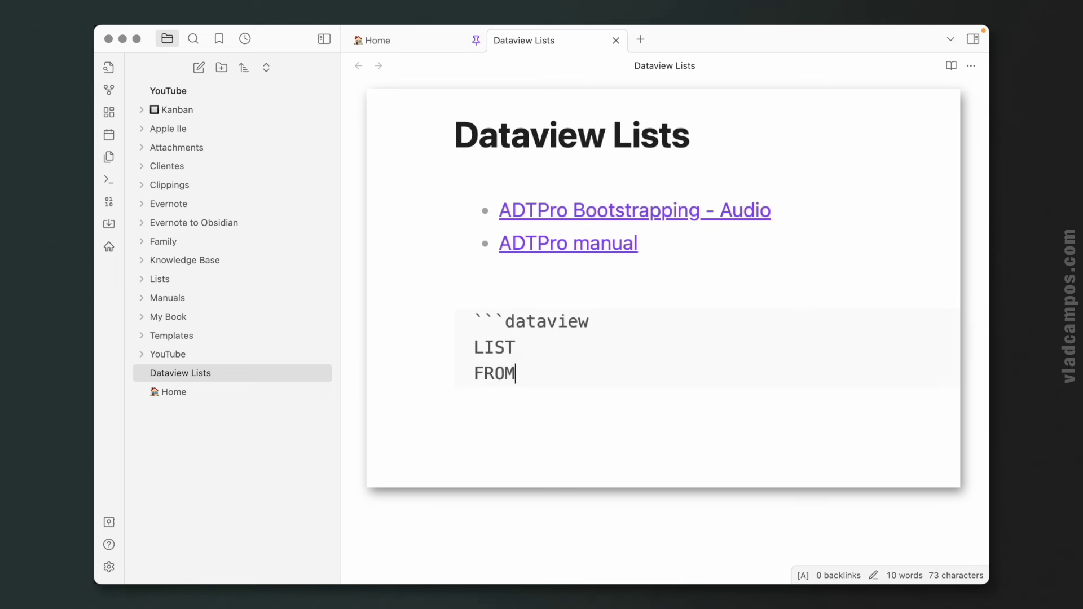
text("A)
key(BackSpace)
text("Apple IIe)
key(space)
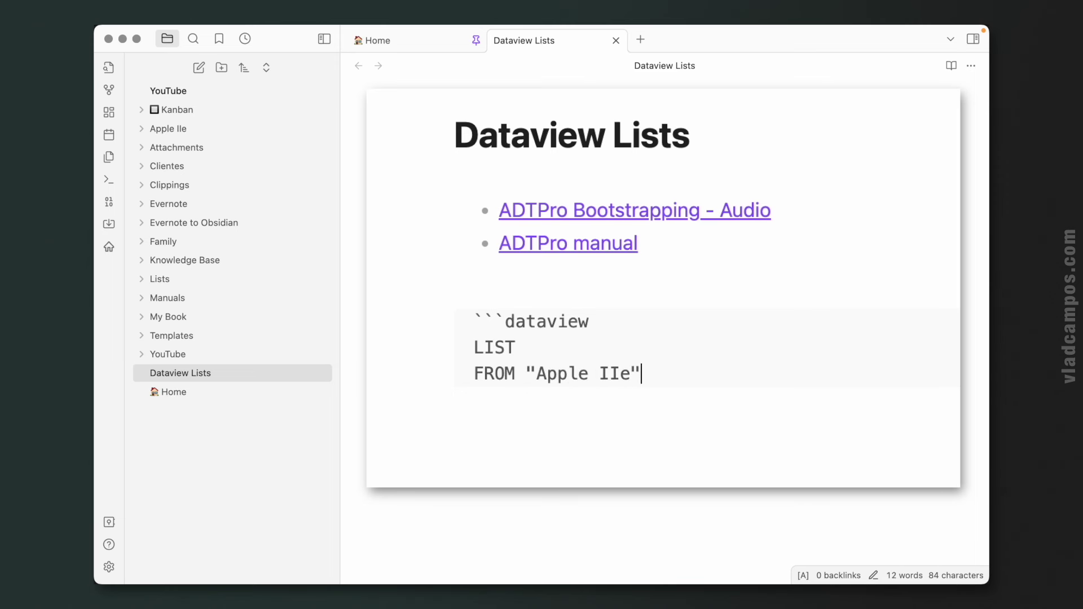
Step: Add SORT file.name desc, close the fence and render the sorted list
text(SORT)
text(file.nam)
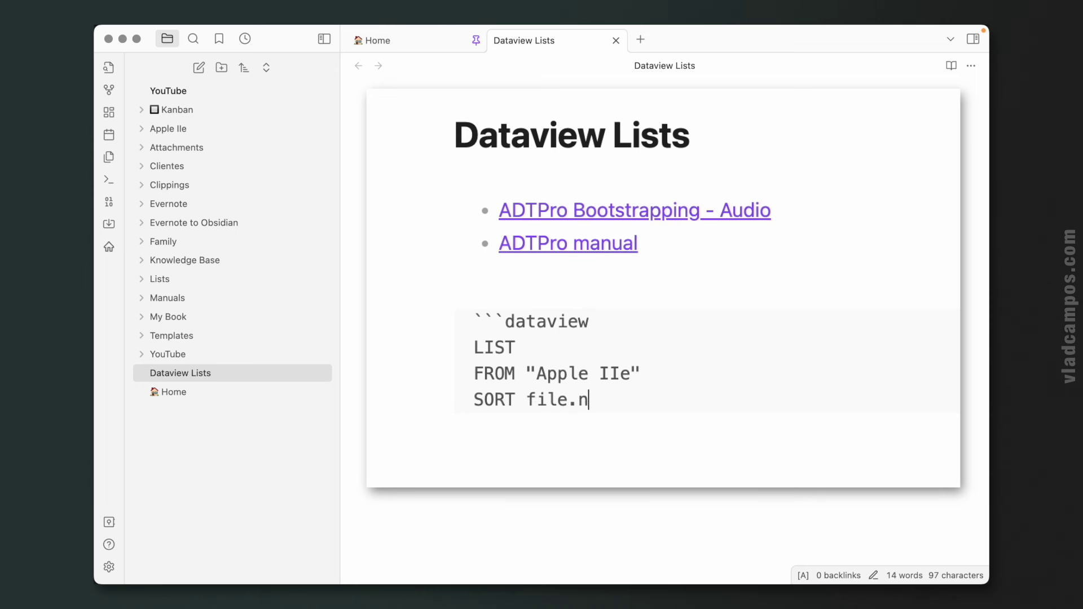
text(e)
key(BackSpace)
text(ame)
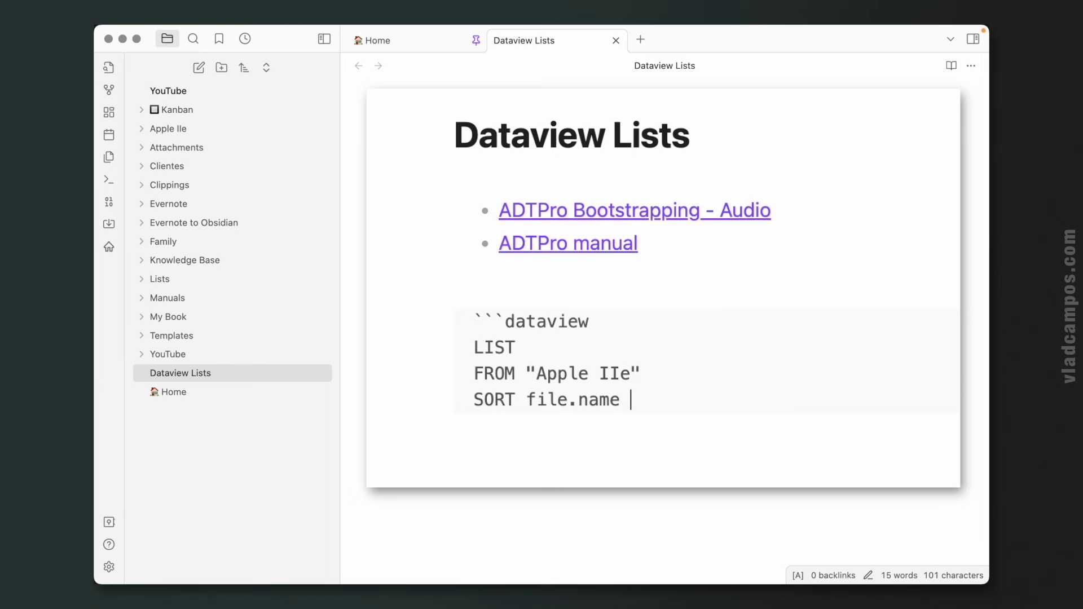
text(desc)
text(`)
key(Return)
mouse_move(502, 250)
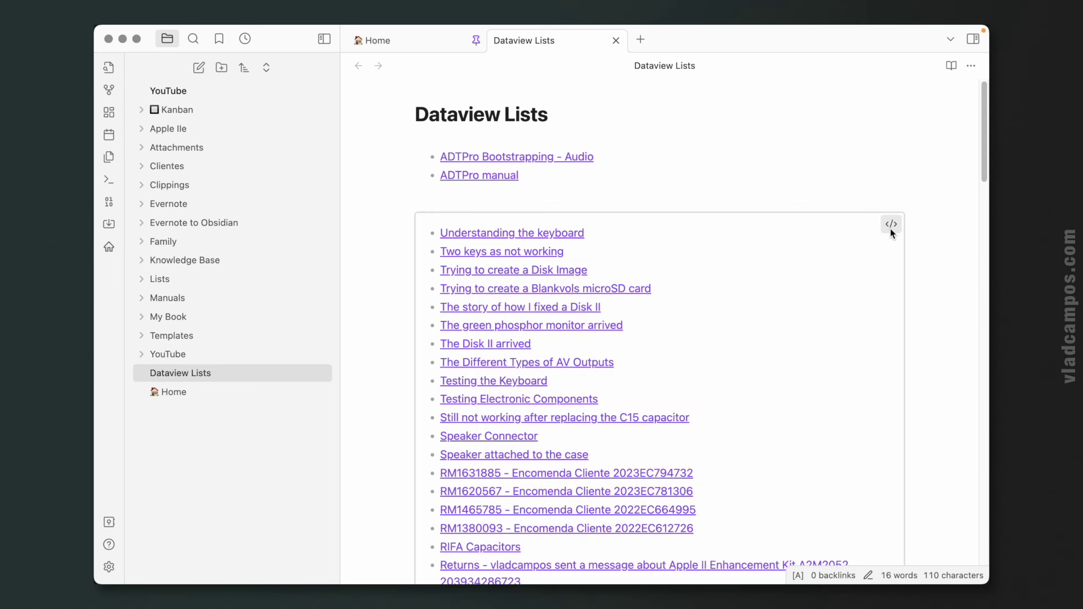
click(890, 229)
Step: Change the sort direction from desc to asc and re-render the query
click(576, 266)
key(BackSpace)
key(BackSpace)
key(BackSpace)
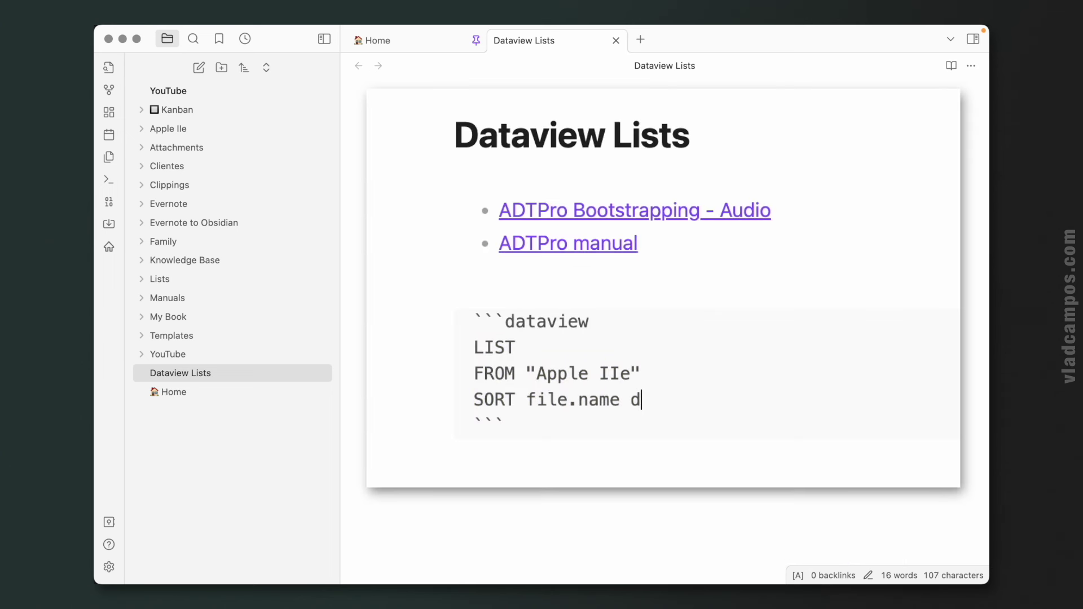
key(BackSpace)
text(asc)
click(726, 429)
key(Return)
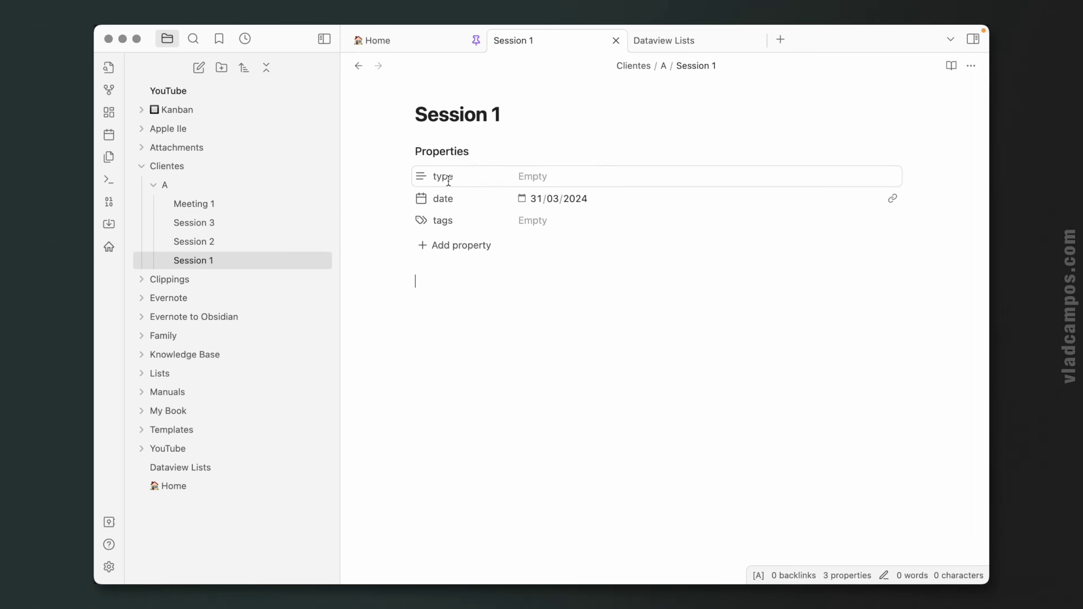
Step: Set the type property to Session in Session 1, Session 2 and Session 3
click(544, 180)
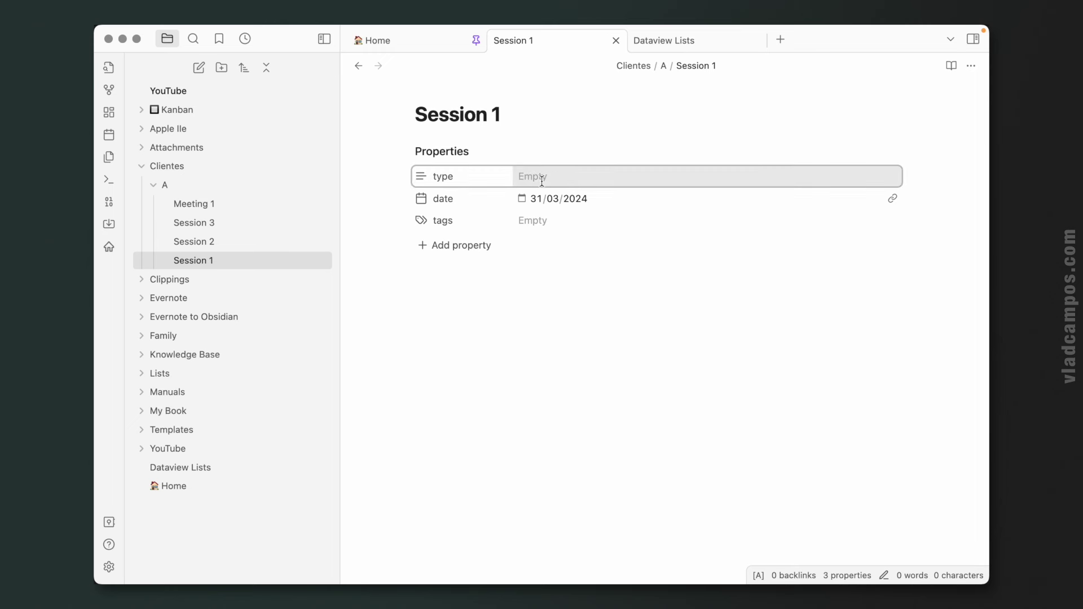
text(Session)
click(252, 241)
click(550, 178)
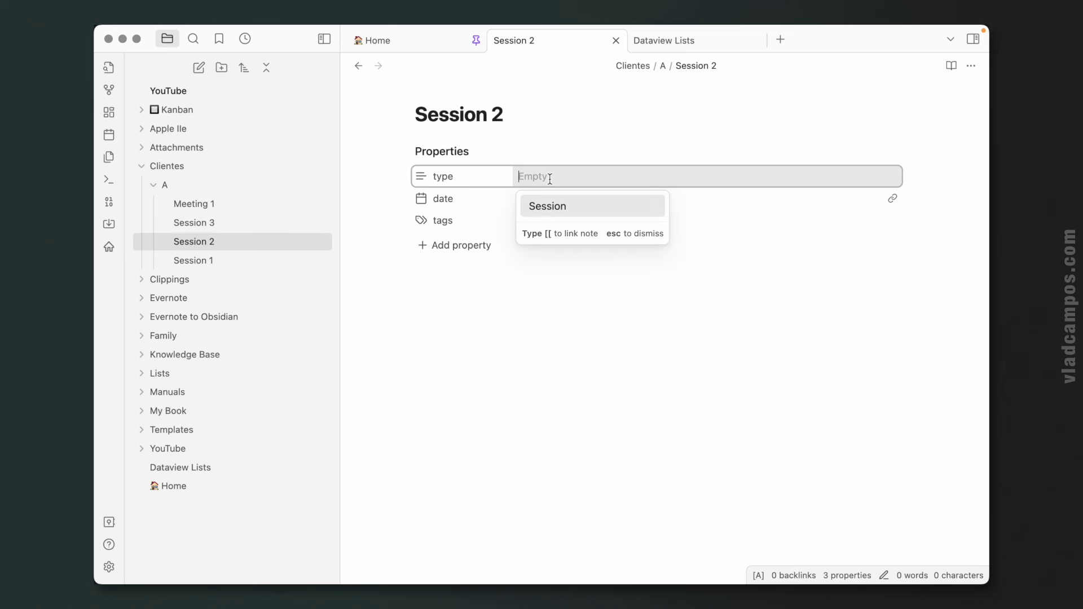
click(546, 206)
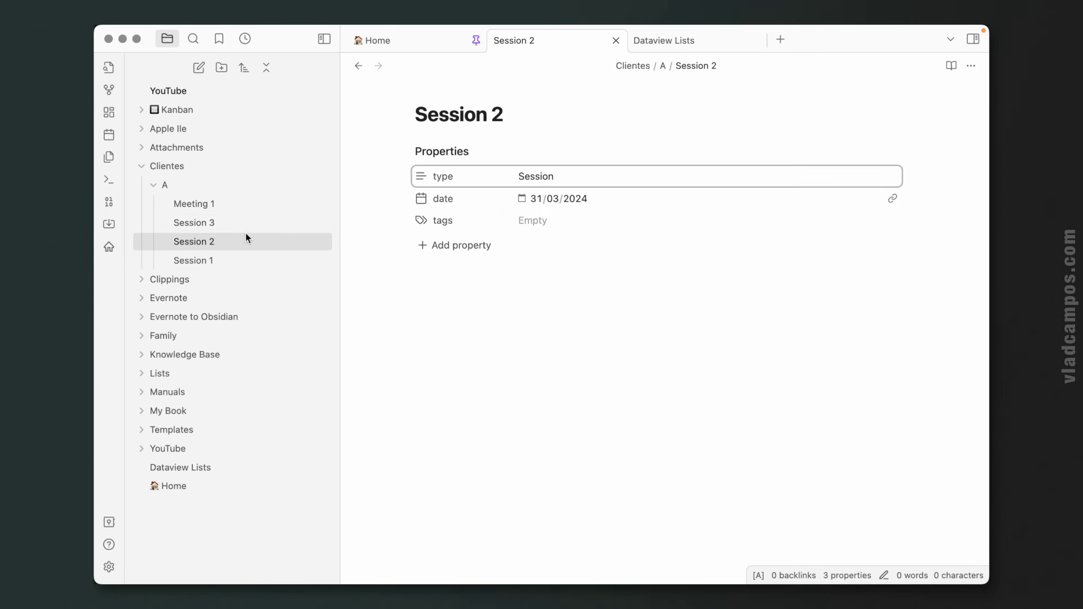
click(246, 222)
click(579, 178)
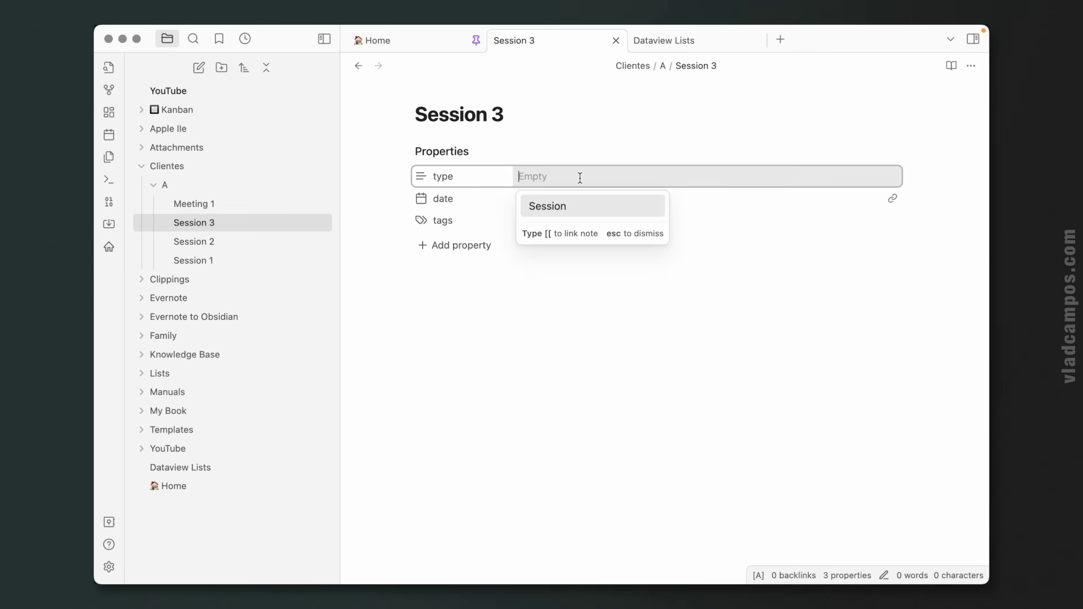
click(571, 205)
Step: Set Meeting 1's type to Meeting and return to the Dataview Lists note
click(219, 204)
click(525, 175)
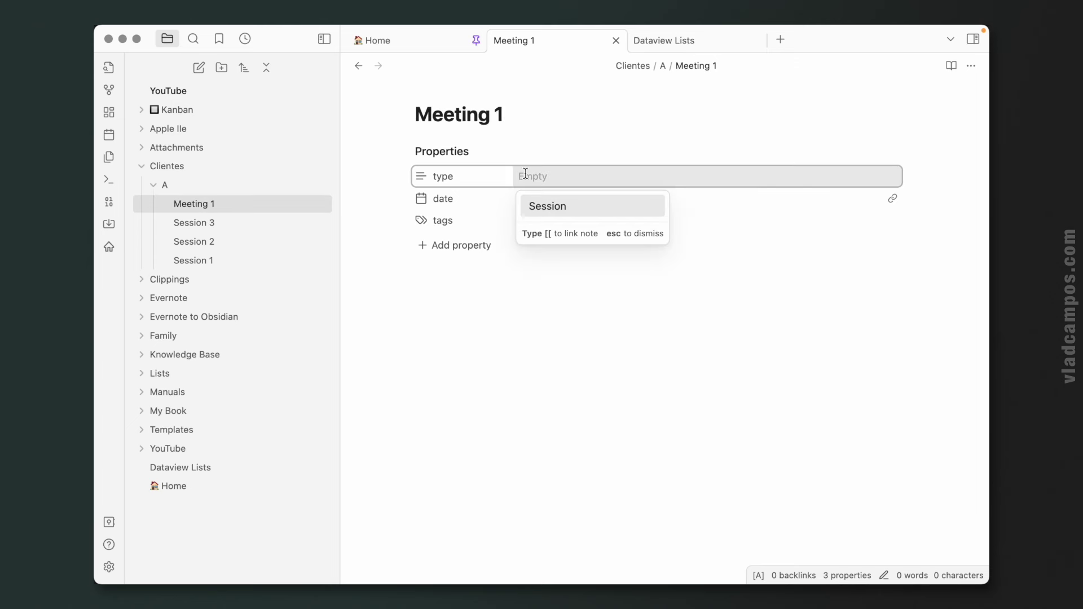
text(Meeting)
click(583, 268)
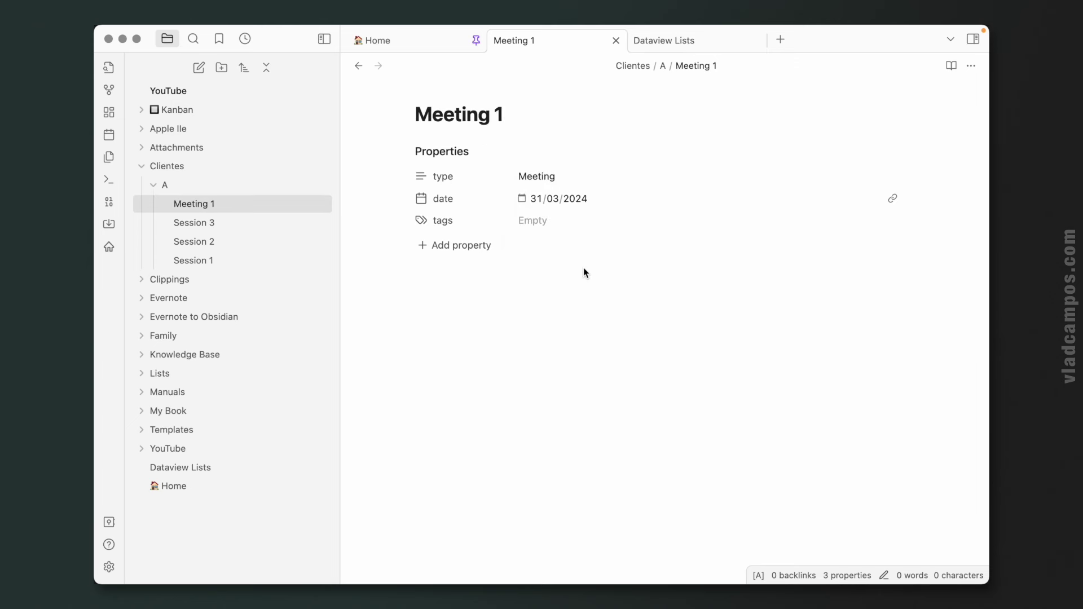
click(678, 43)
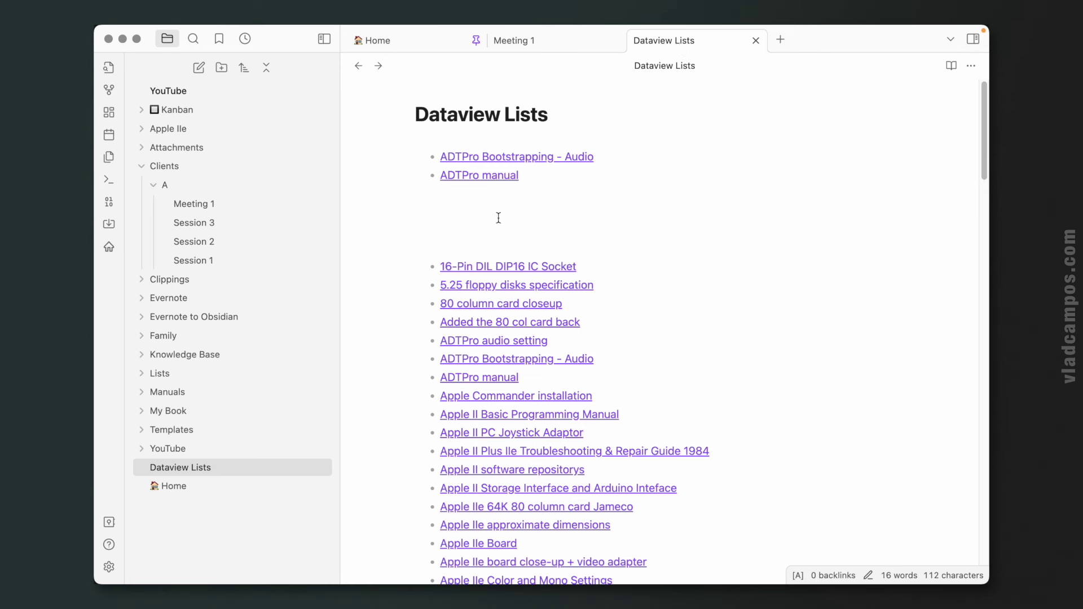
Step: Replace the note's content with a dataview block reading LIST FROM "Clients/A"
key(super+a)
key(BackSpace)
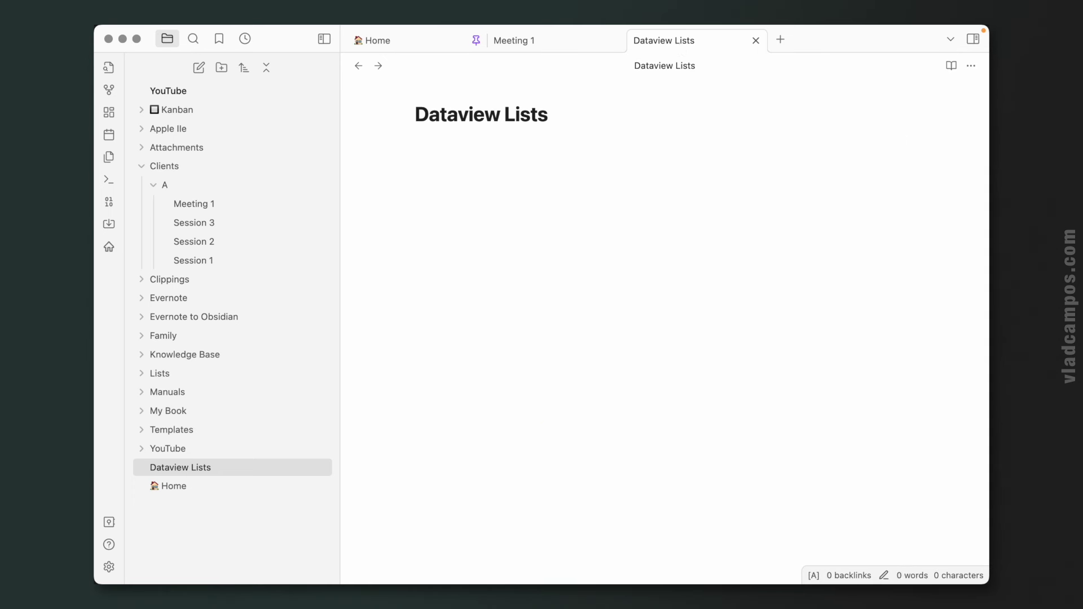
text(```da)
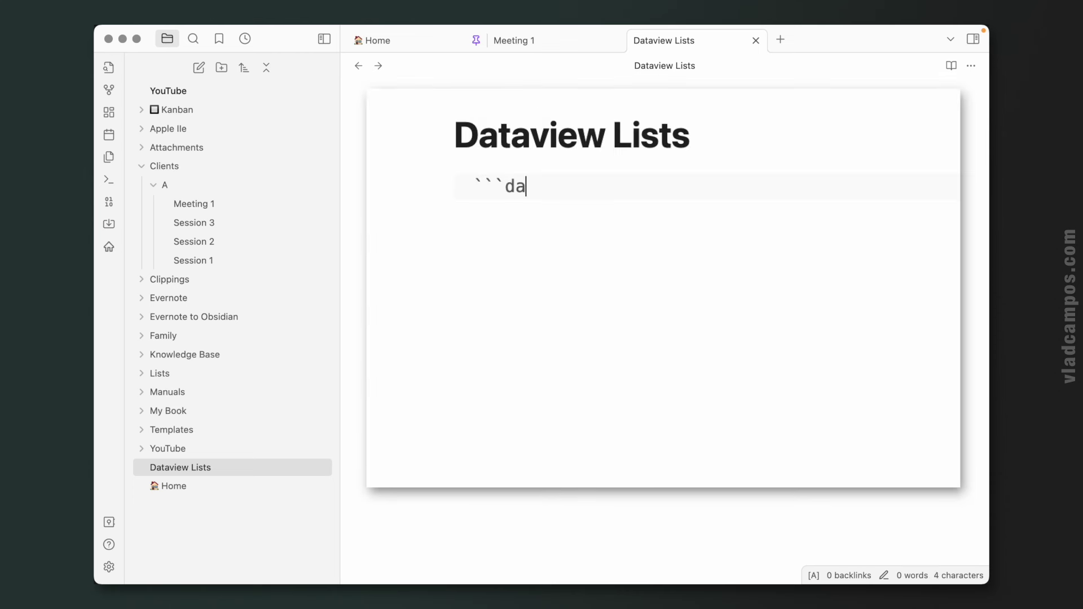
text(taview )
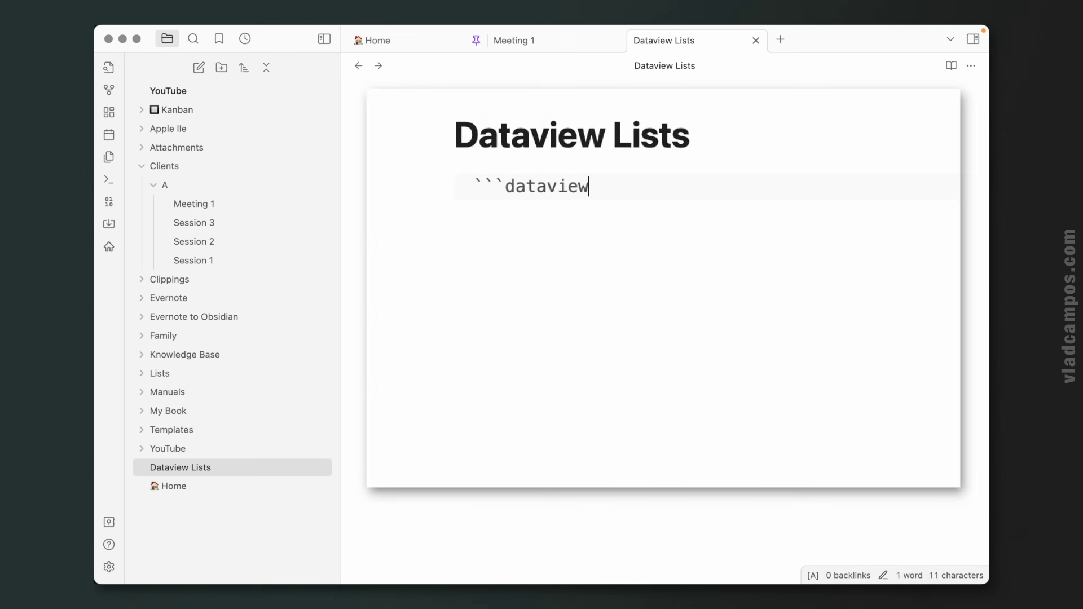
text(LIST )
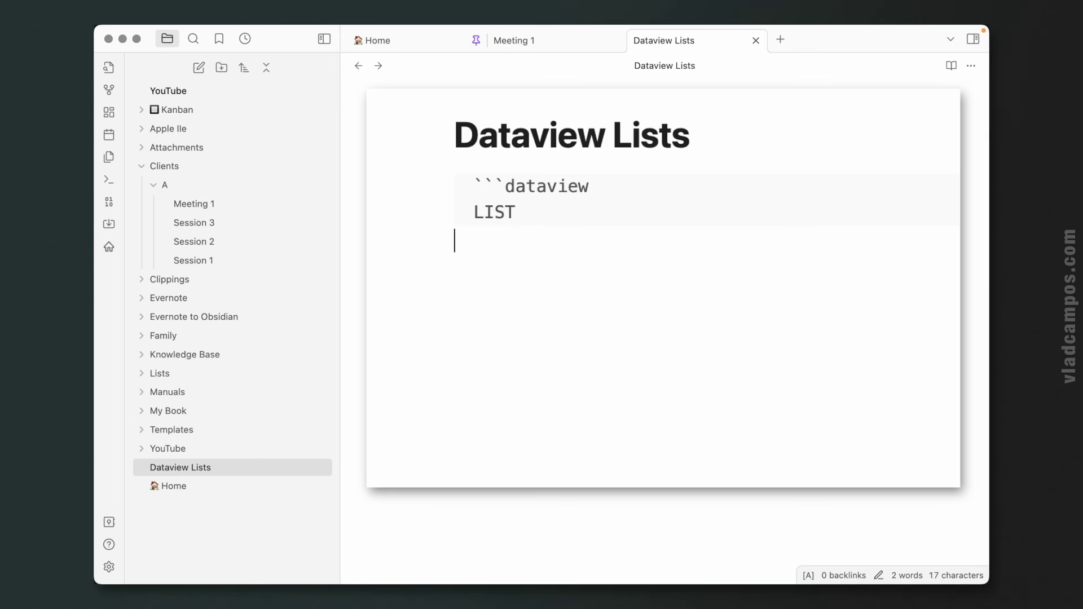
text(FROM)
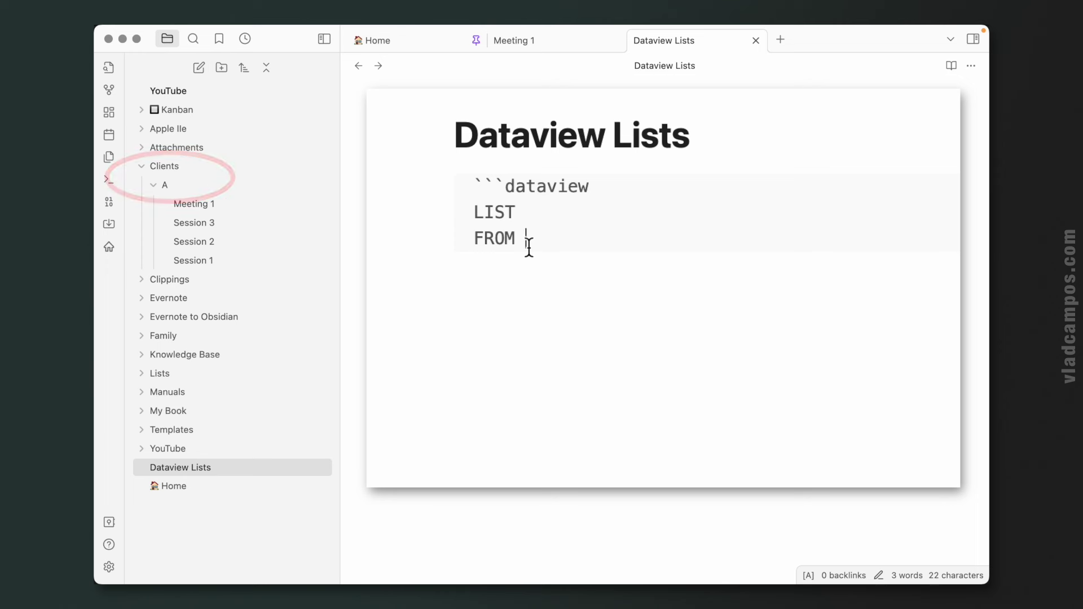
text("Clients)
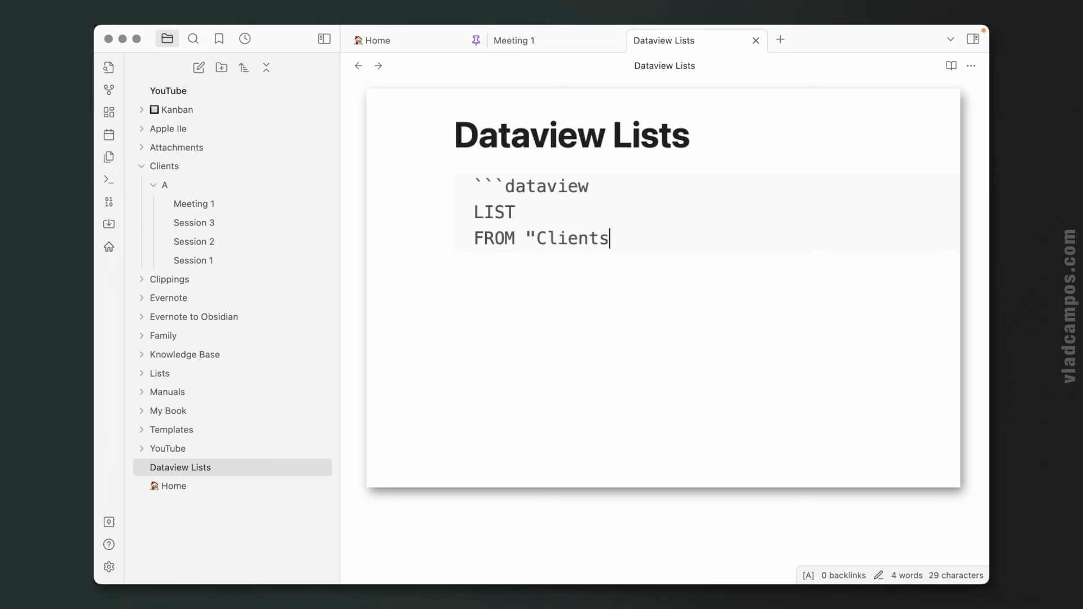
text(/A")
key(Return)
text(```)
key(Return)
Step: Add a WHERE type = "Session" line below the FROM line in the query
mouse_move(529, 257)
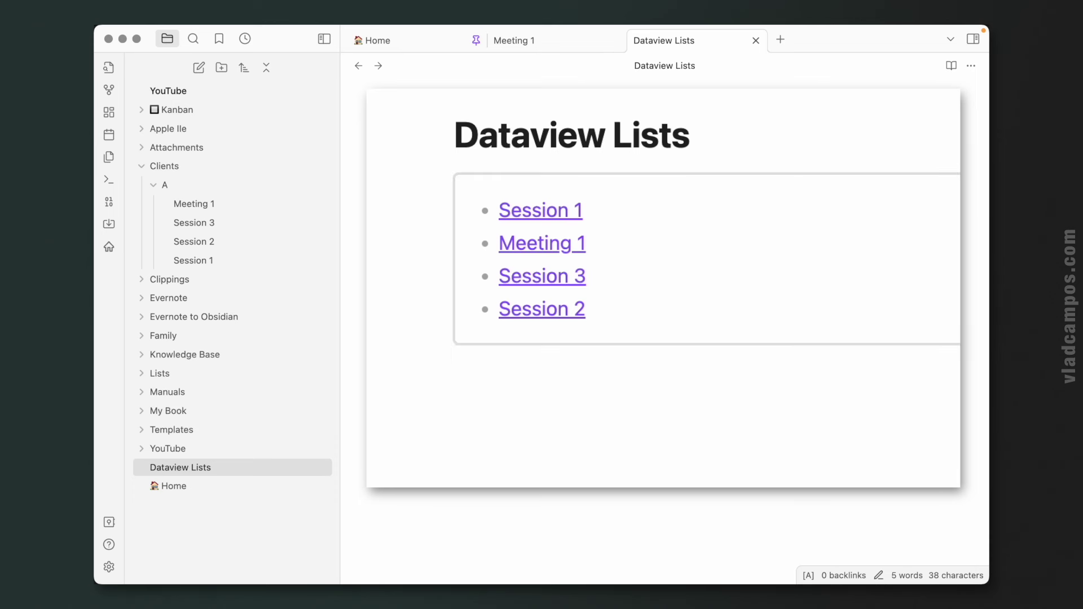
click(641, 238)
click(698, 246)
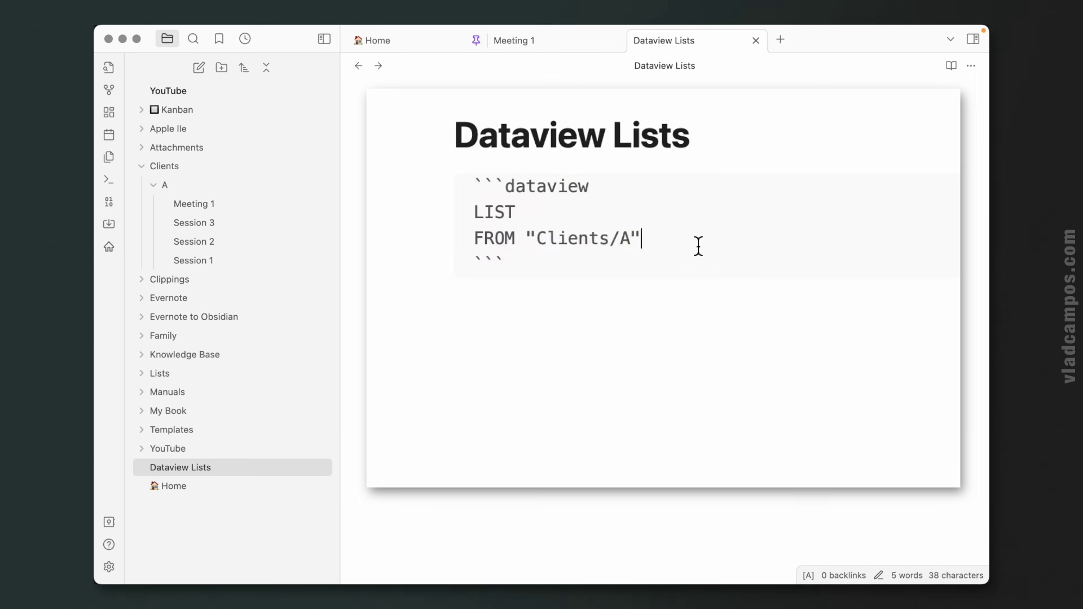
key(Return)
text(WHERE)
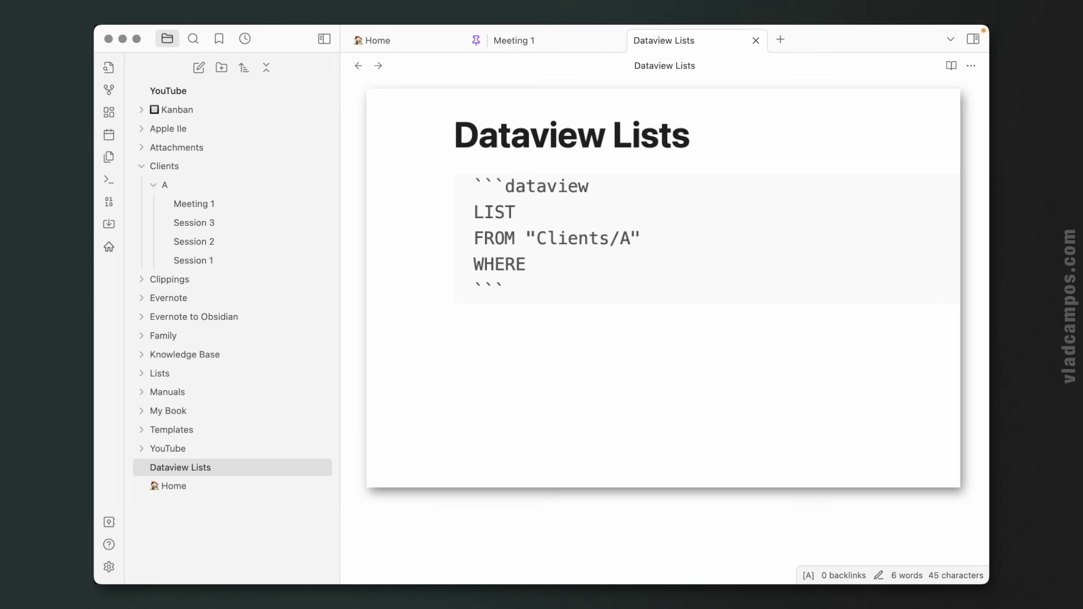
text( type = "S)
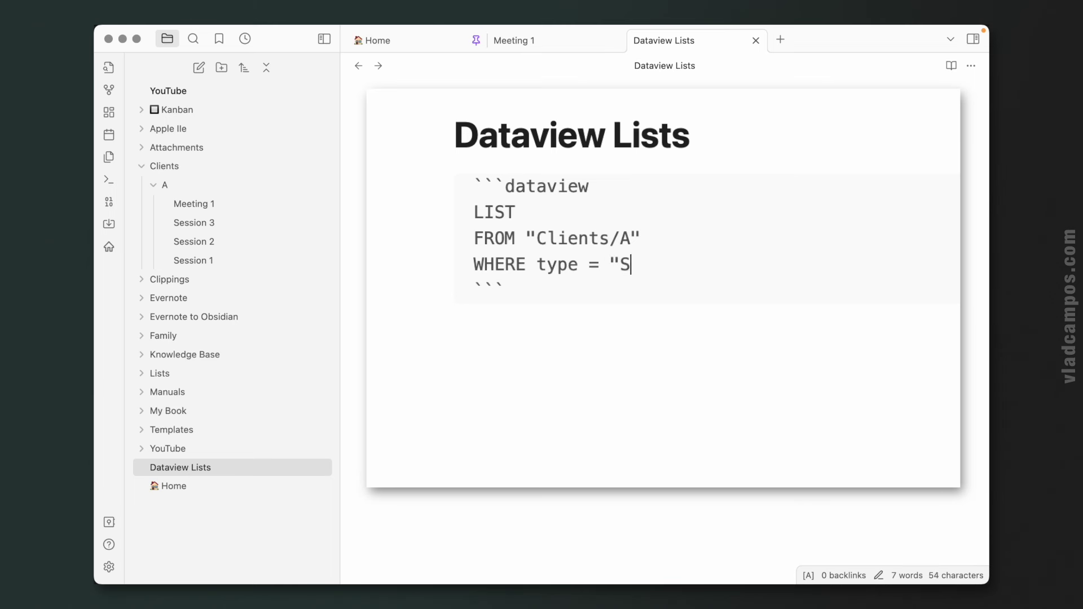
text(ession")
Step: Render the Session query, check that Meeting 1's type is Meeting, and return to Dataview Lists
click(654, 292)
key(Return)
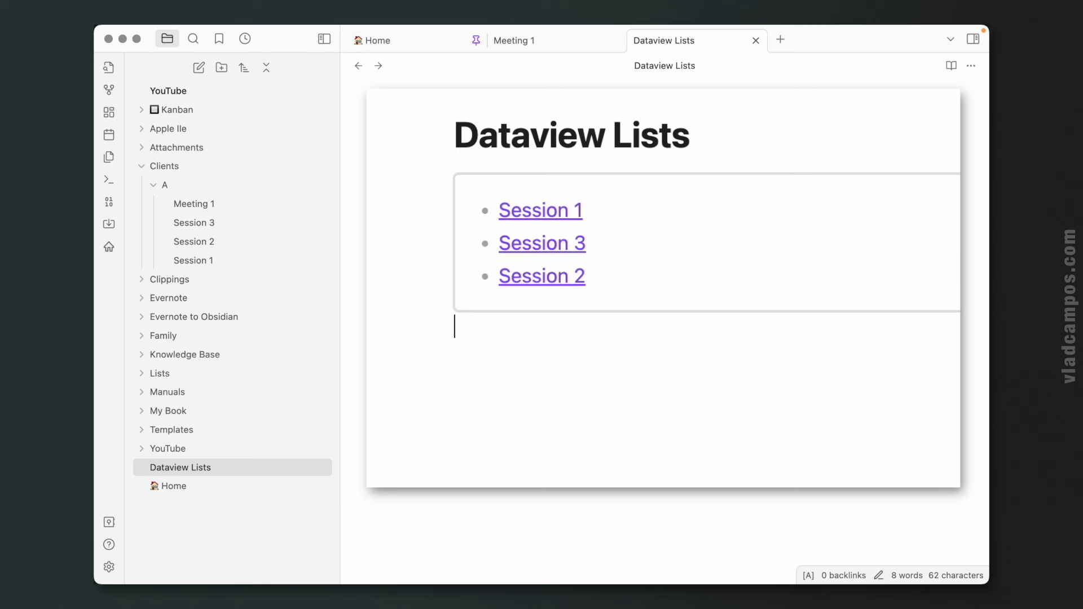
click(518, 40)
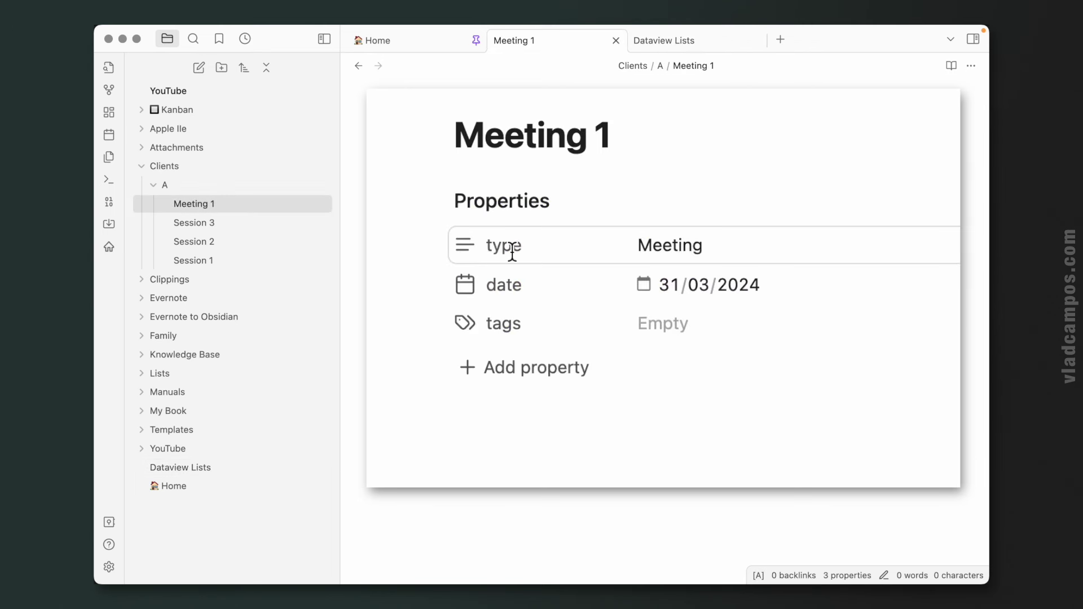
click(657, 42)
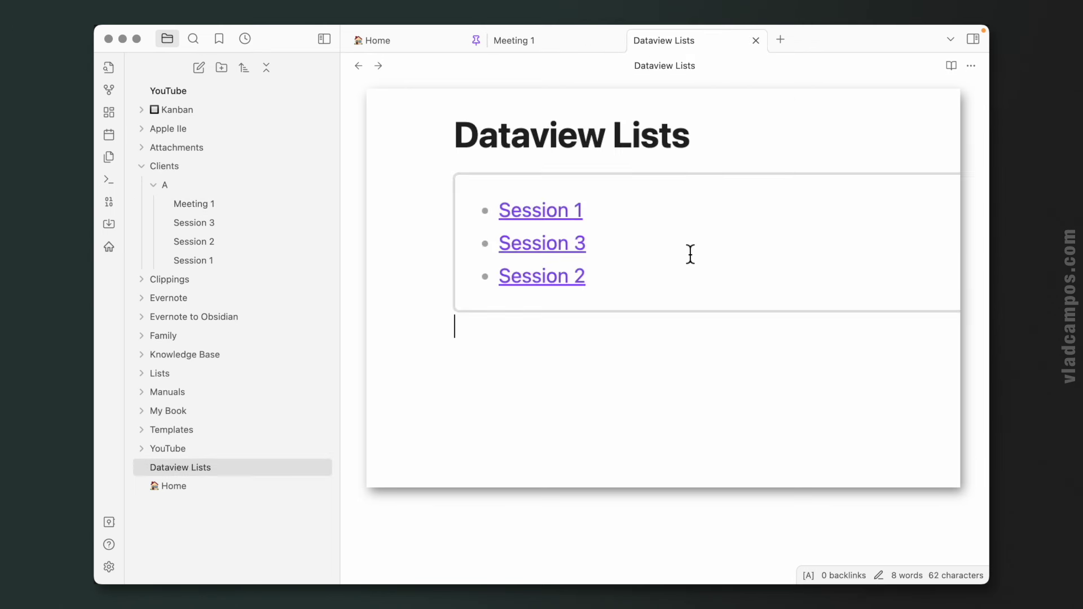
Step: Duplicate the dataview block below and change its filter to WHERE type = "Meeting"
drag(473, 212, 742, 289)
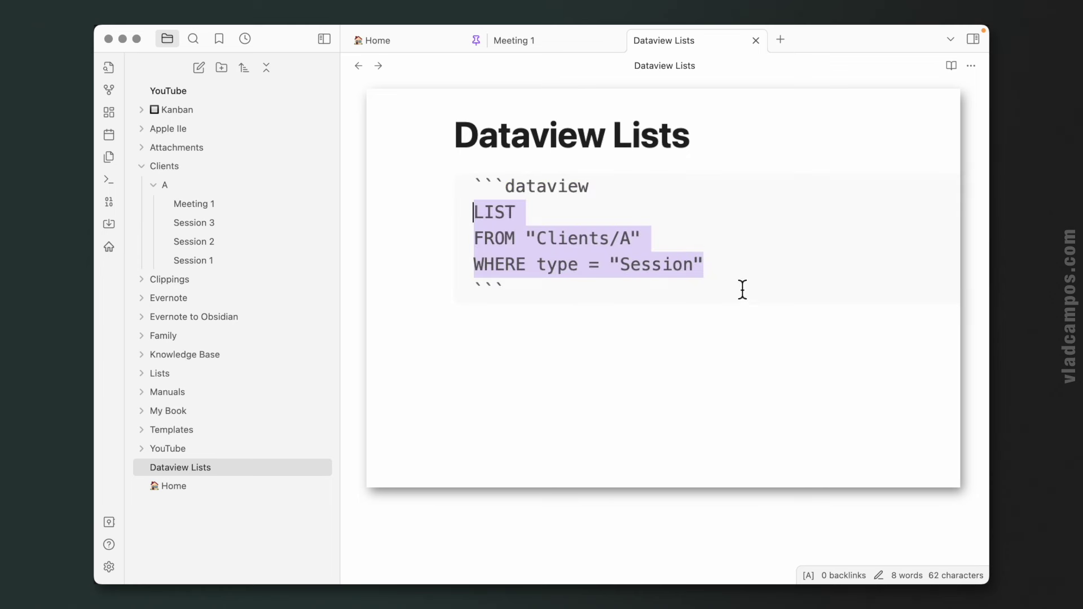
click(541, 293)
drag(541, 293, 350, 135)
key(super+c)
click(462, 326)
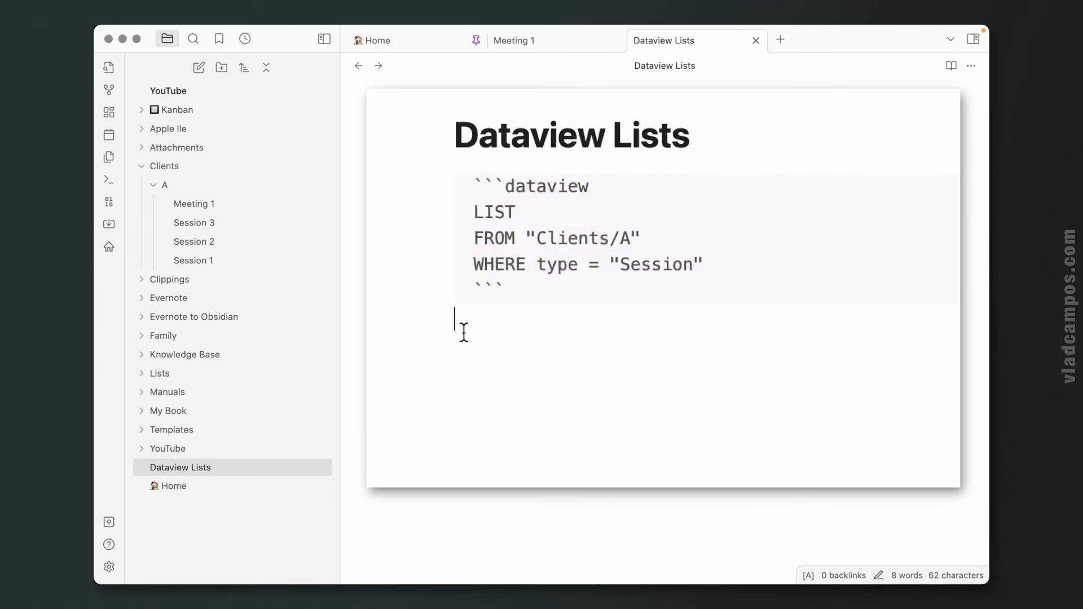
key(Return)
key(super+v)
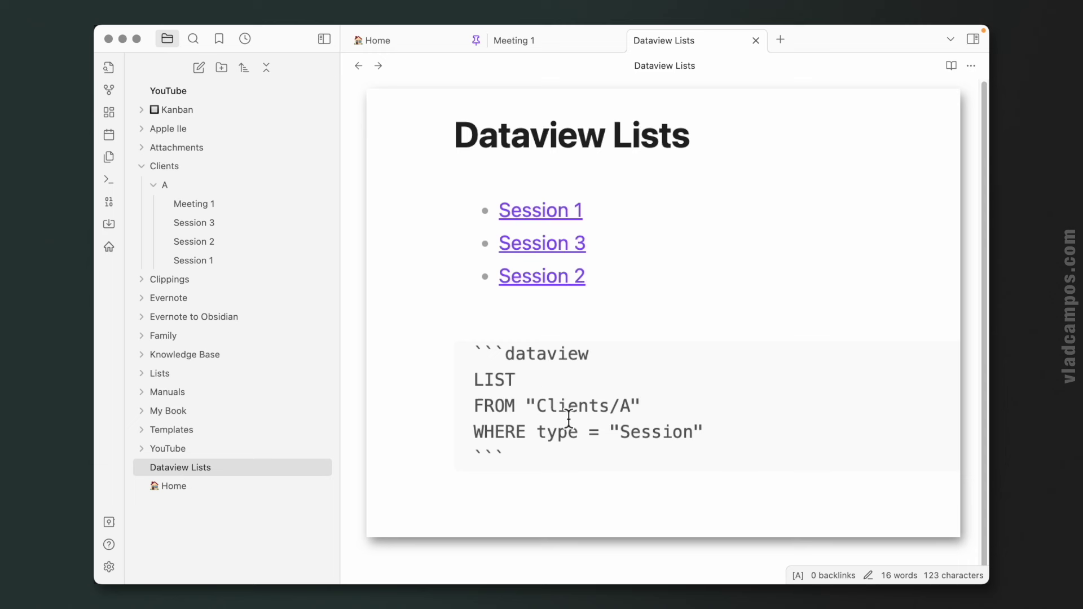
double_click(641, 432)
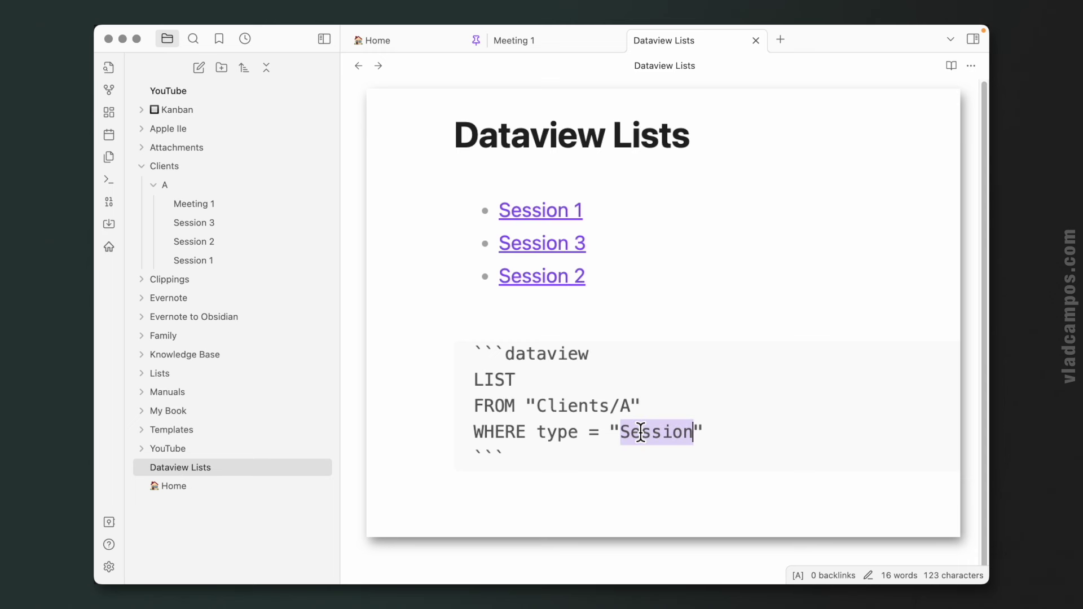
text(Meeting)
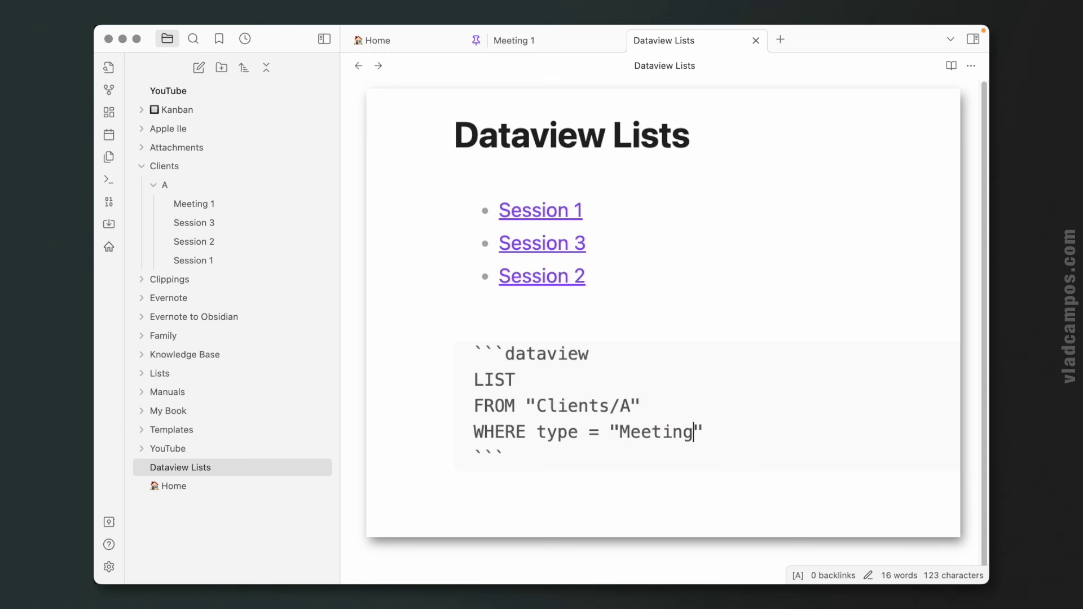
click(546, 314)
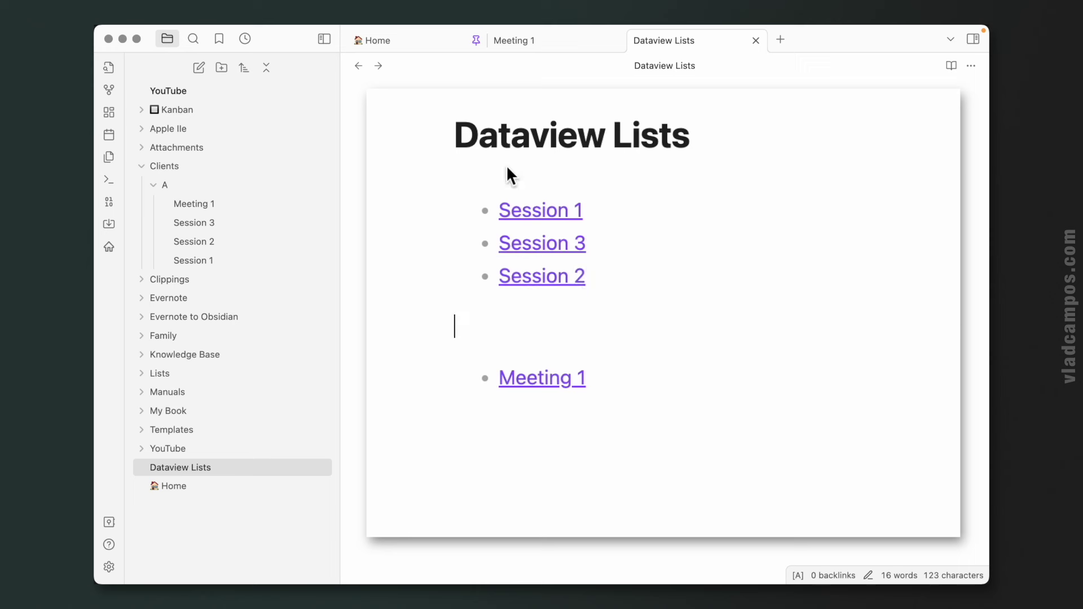
Step: Insert a blank line above the first query
click(433, 198)
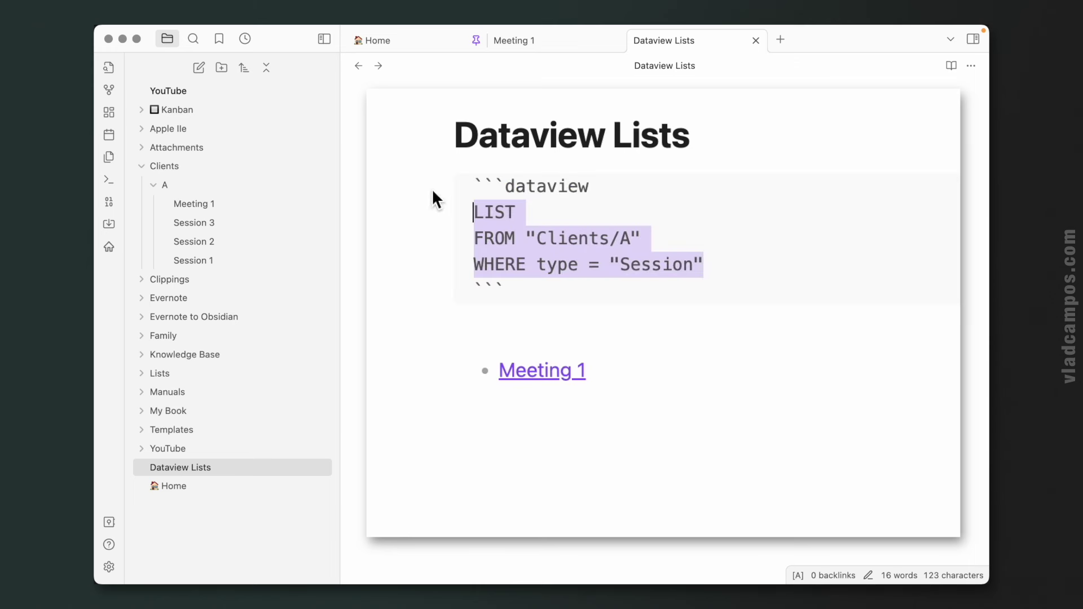
click(475, 181)
key(Return)
key(Up)
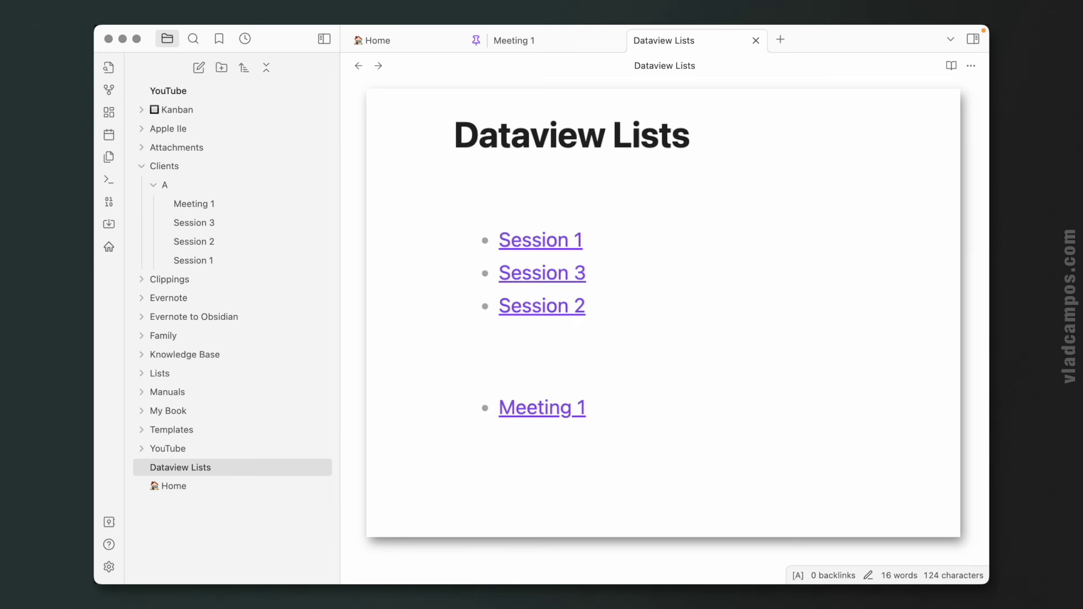
Step: Add level-3 headings "### Sessions" and "### Meetings" above the two queries
text(Sessions)
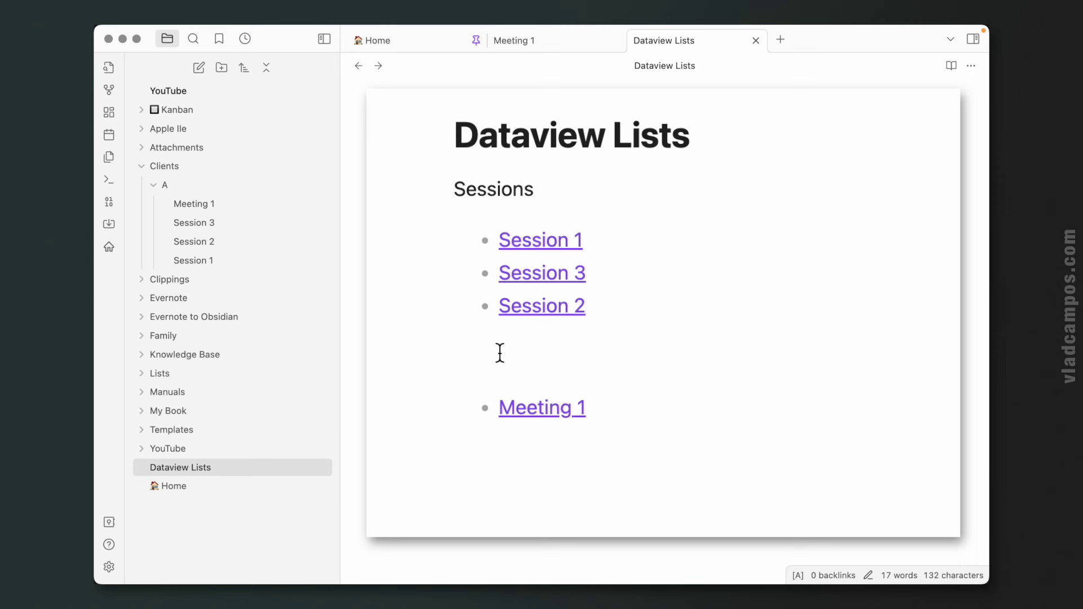
key(Return)
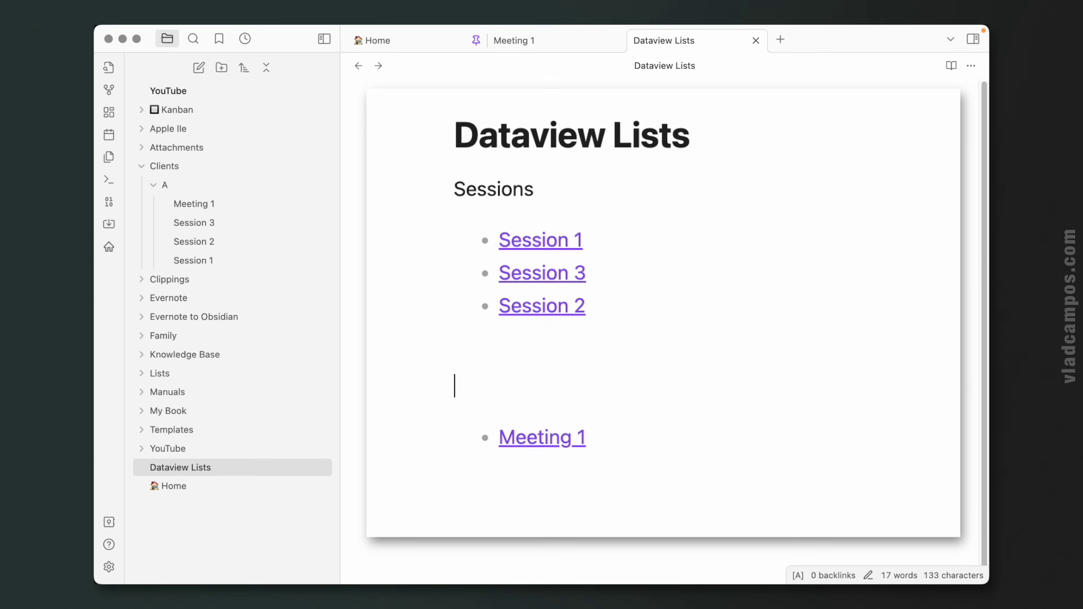
text(Meetings)
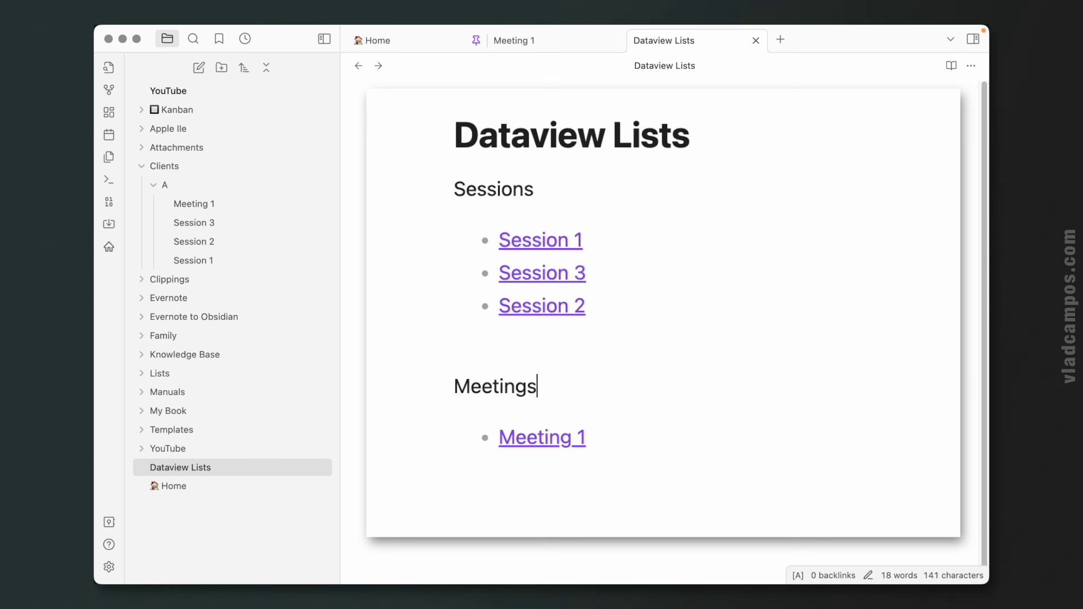
click(455, 188)
text(###)
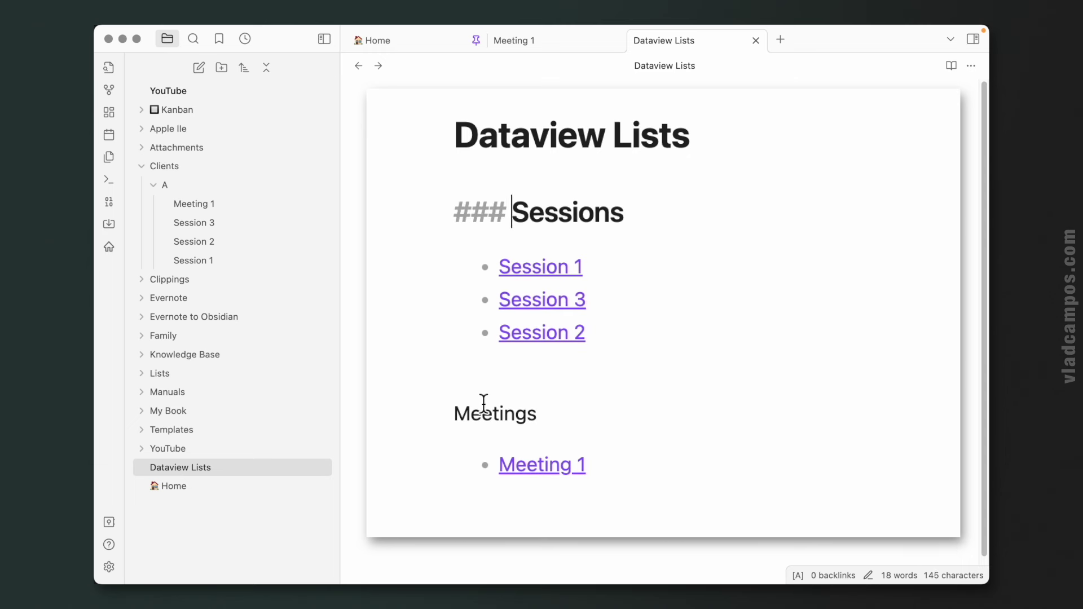
click(455, 413)
text(###)
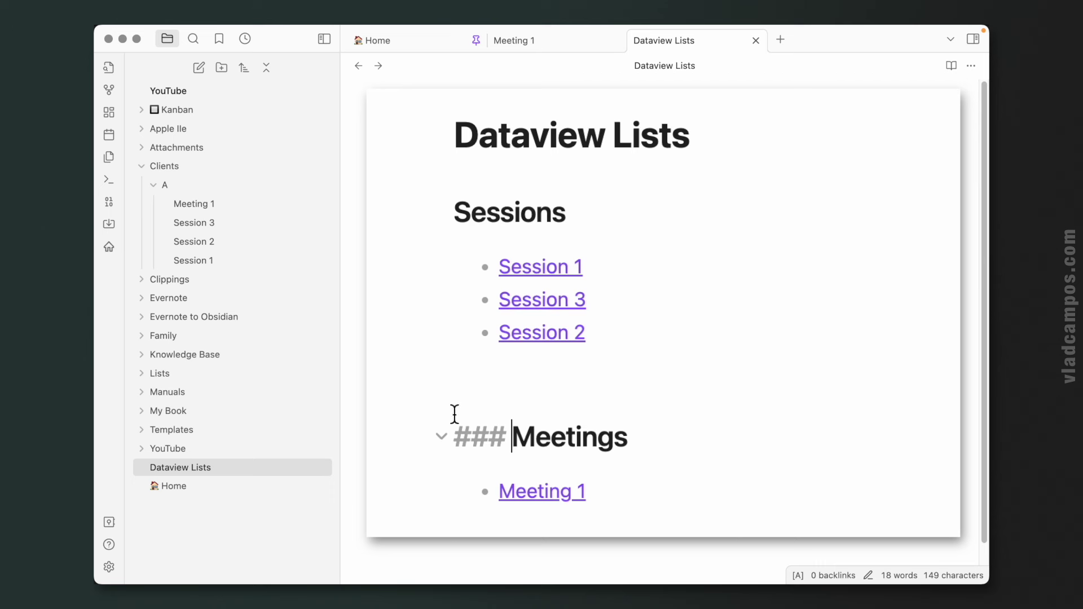
key(Down)
key(Down)
key(Down)
Step: Fold the Sessions and Meetings sections, then expose the Sessions query source
click(440, 213)
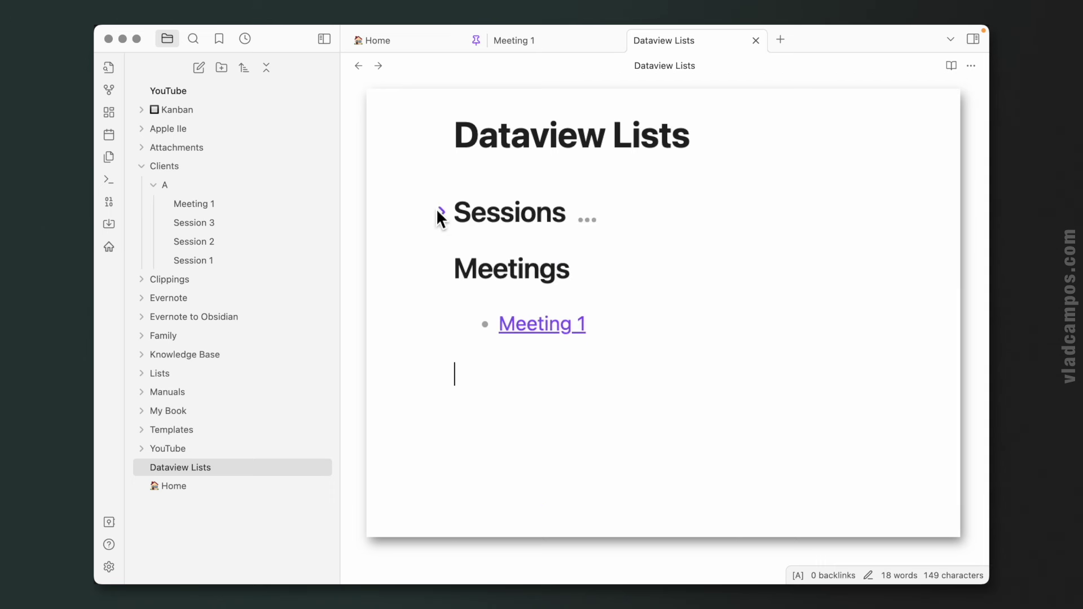
click(440, 269)
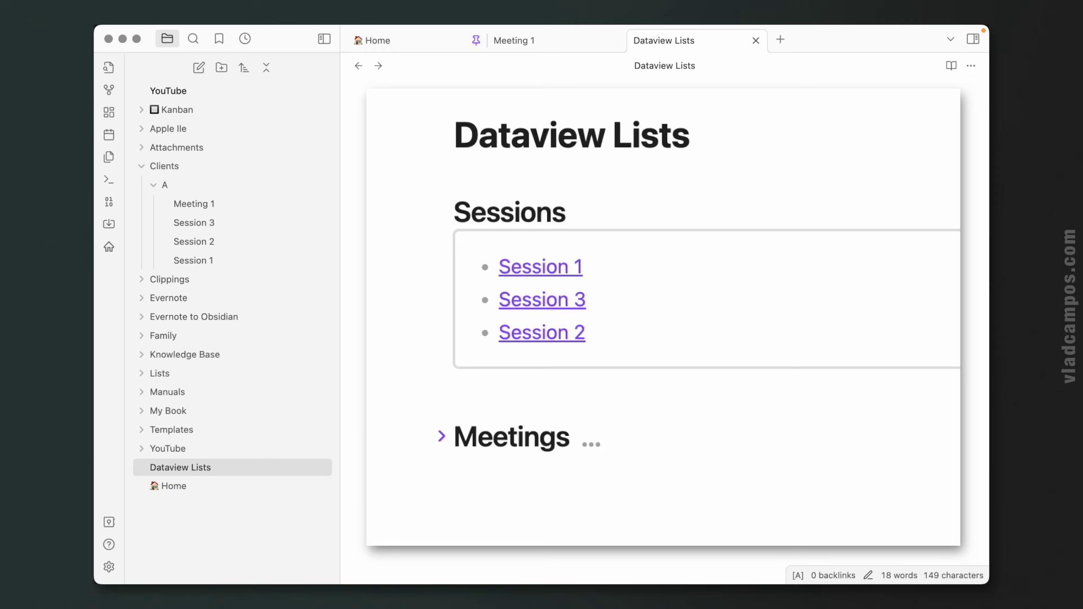
drag(474, 269, 718, 338)
Step: Add SORT file.name desc to the Sessions query so it lists Session 3, 2, 1
click(733, 329)
key(Return)
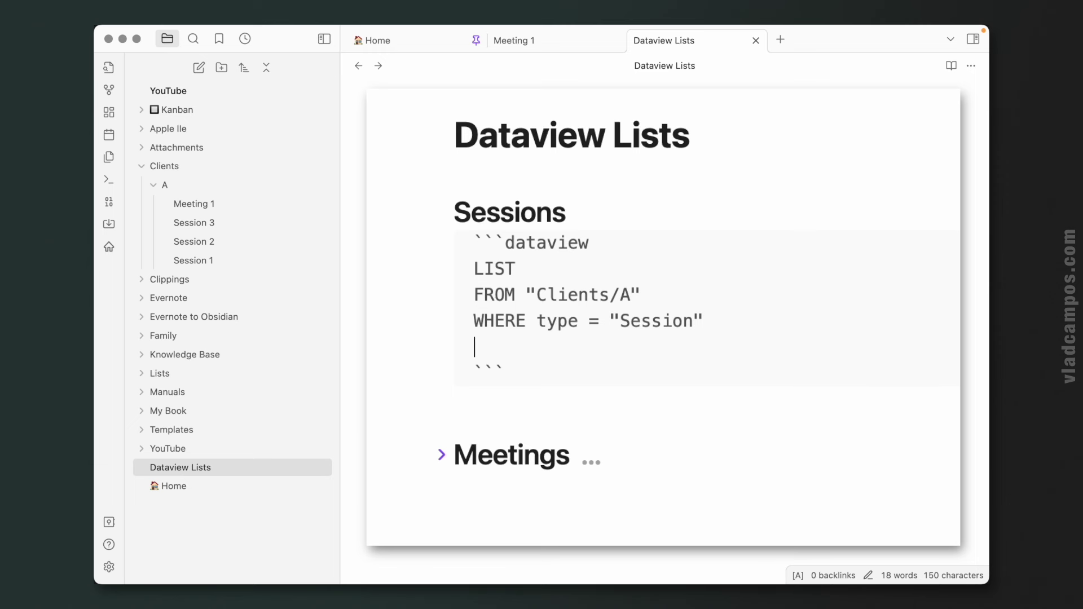
text(SORT file.name asc)
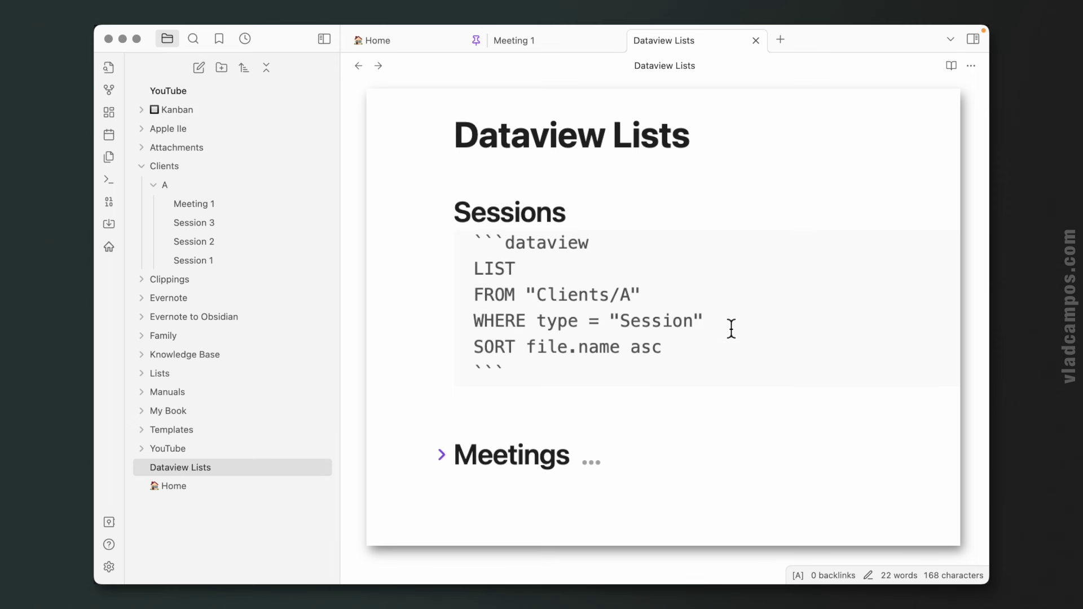
click(729, 406)
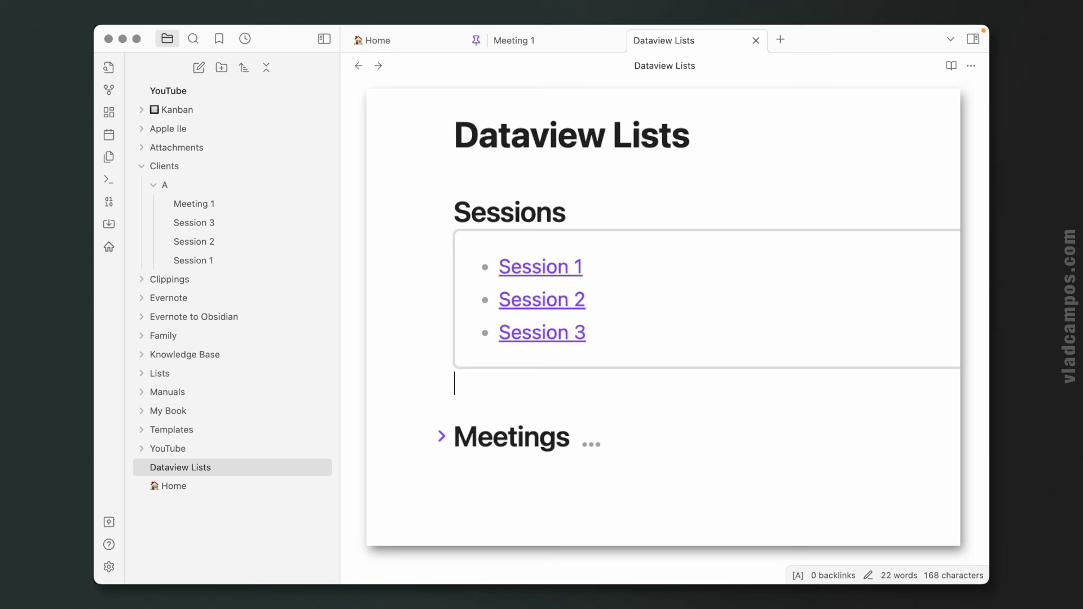
key(super+a)
click(744, 357)
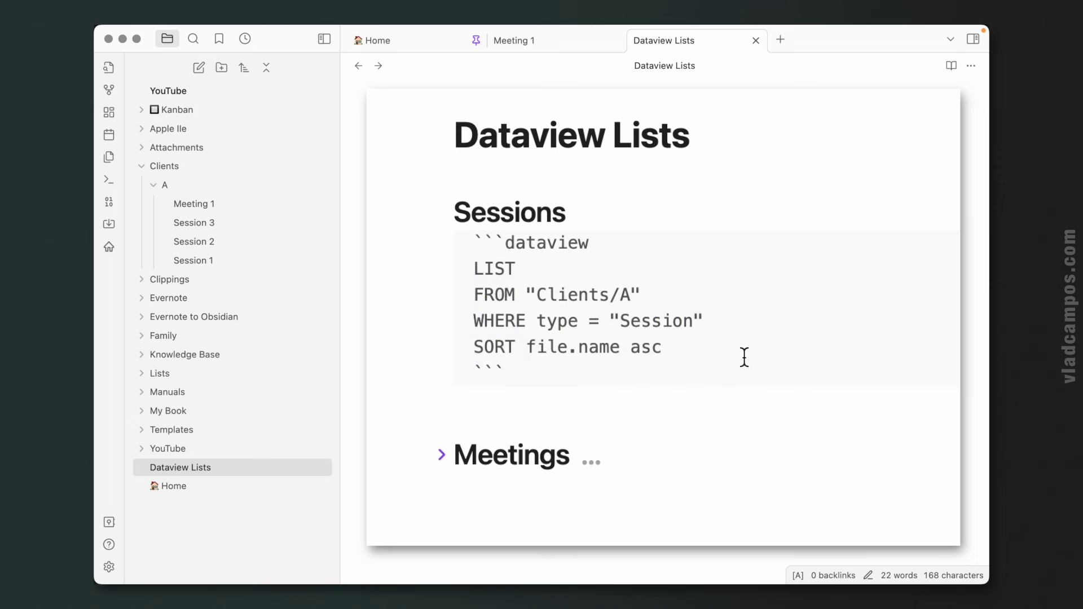
key(BackSpace)
key(BackSpace)
key(BackSpace)
text(de)
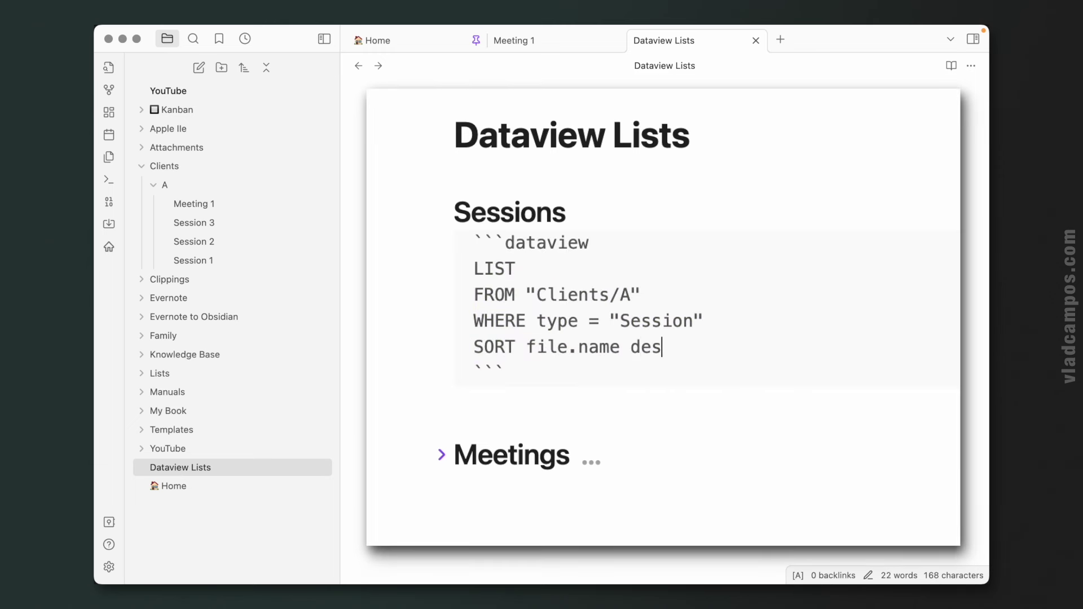
click(686, 419)
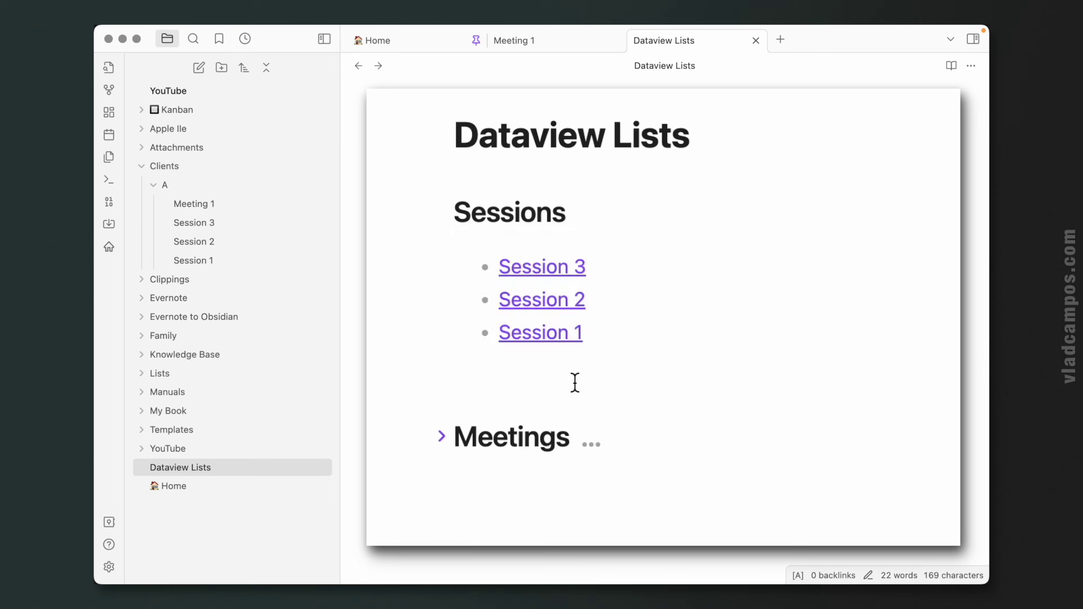
mouse_move(563, 278)
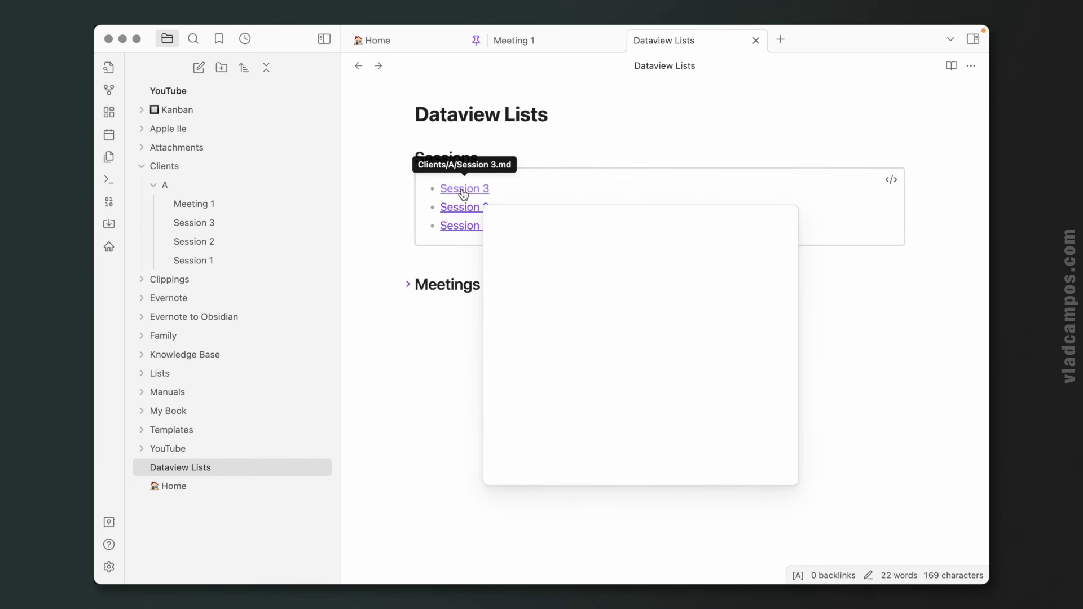
Step: Open the Session 3 note from its link in the Sessions list
click(464, 192)
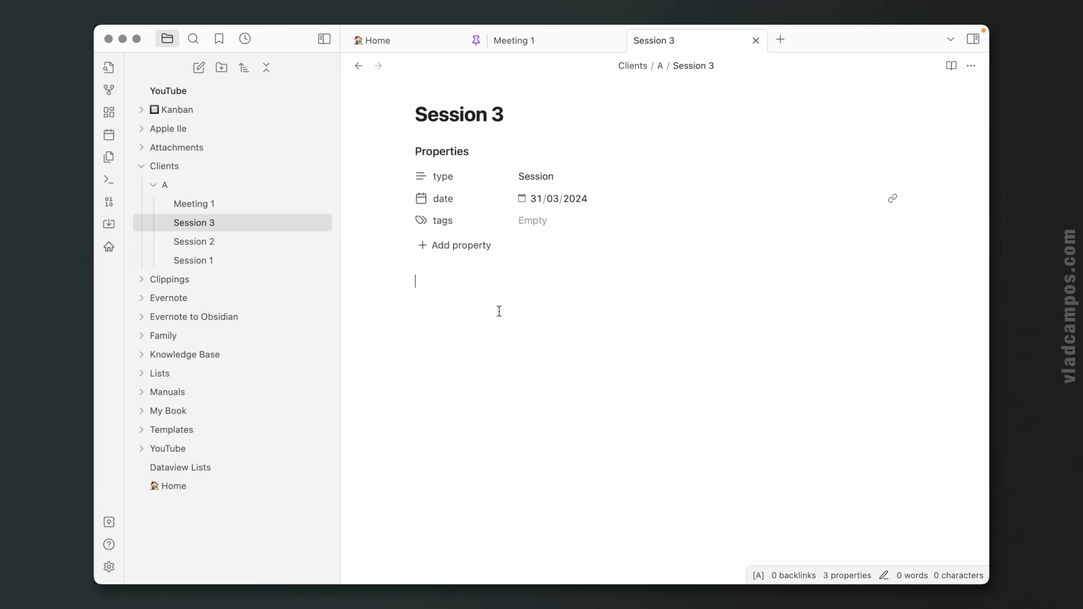